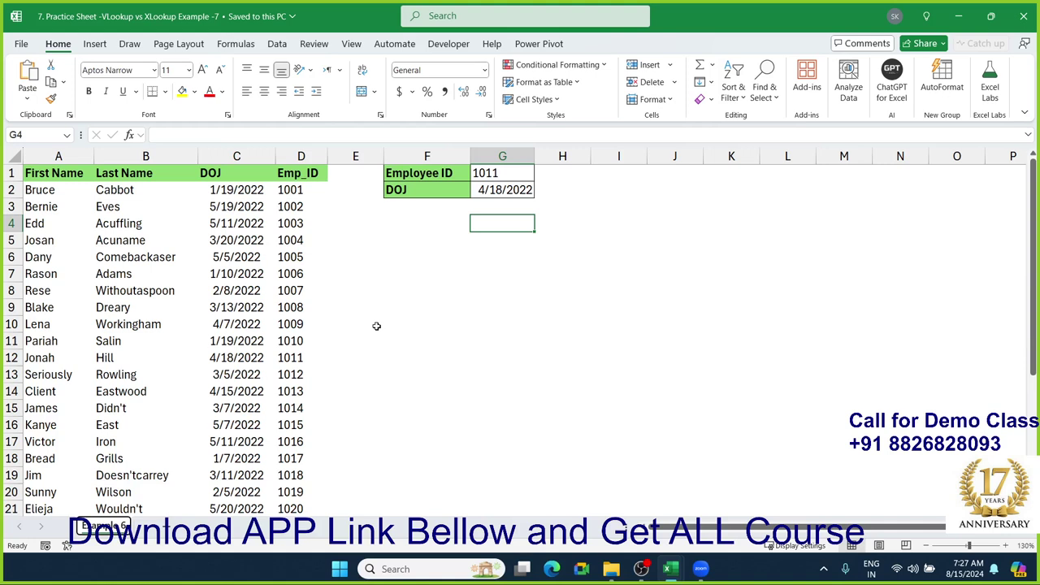
Step: Inspect the XLOOKUP formula, then delete the result from DOJ cell G2
left_click(527, 195)
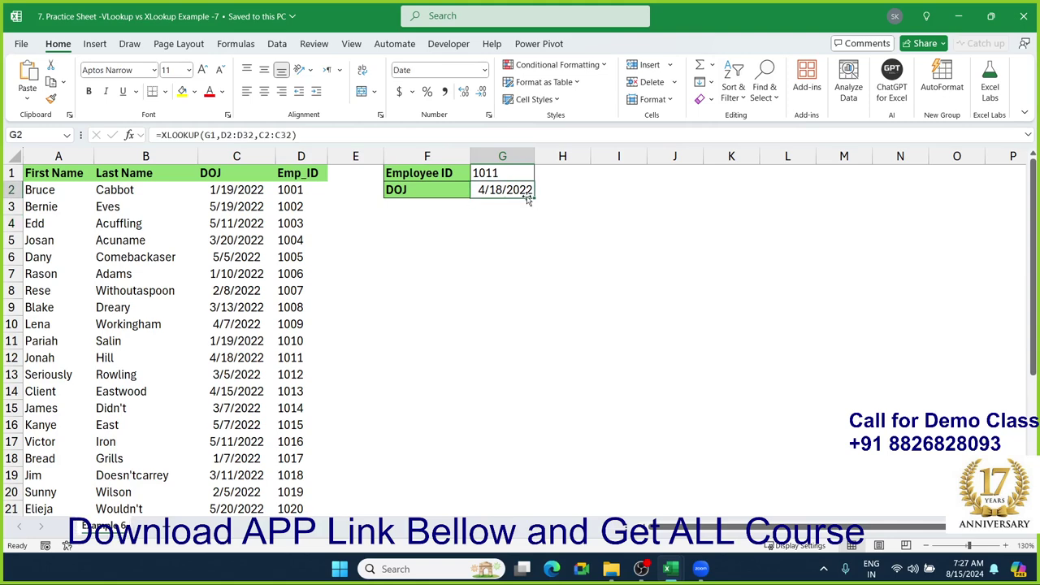
left_click(515, 227)
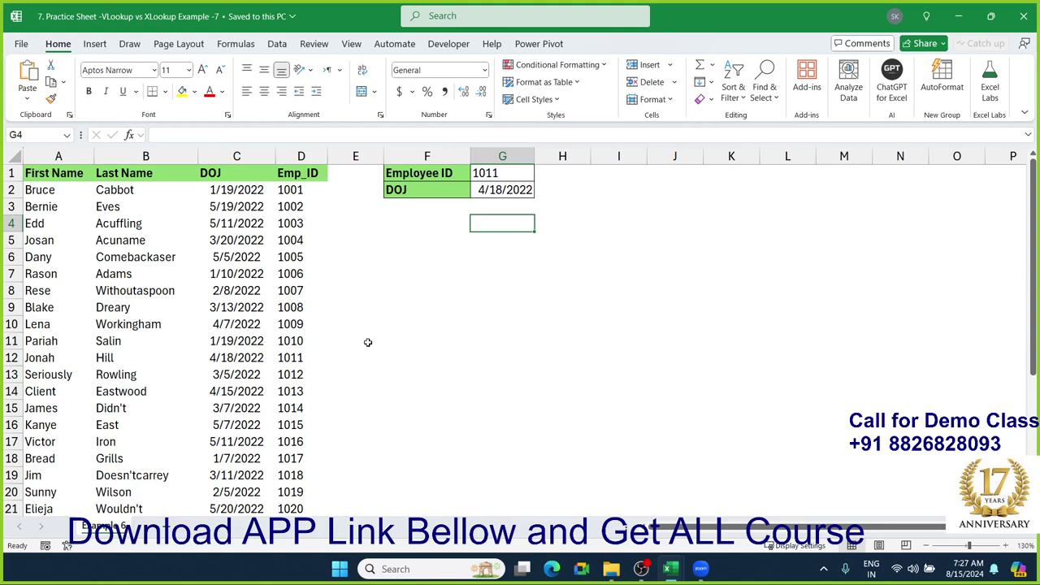
left_click(463, 281)
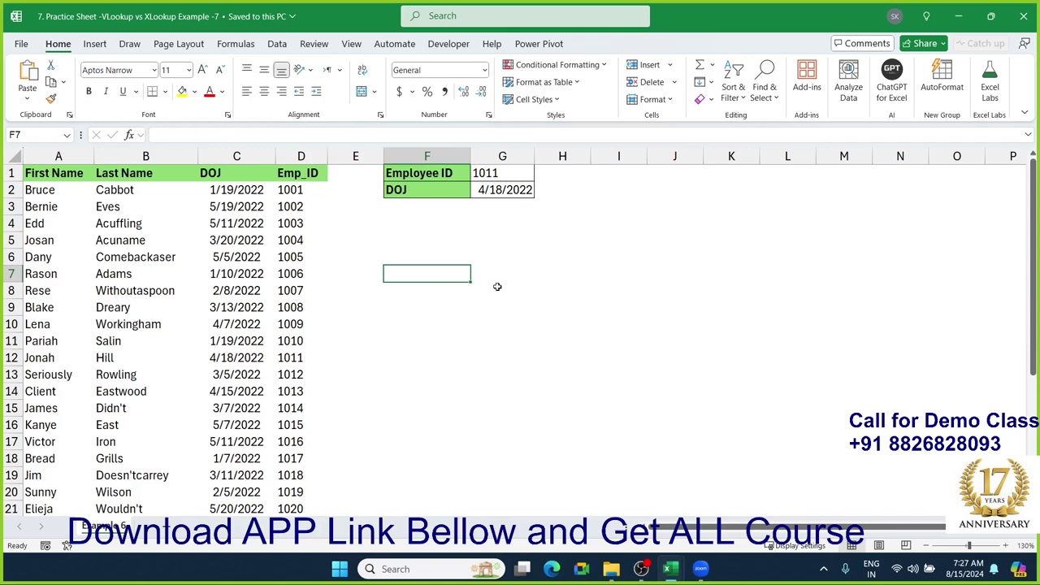
key("alt")
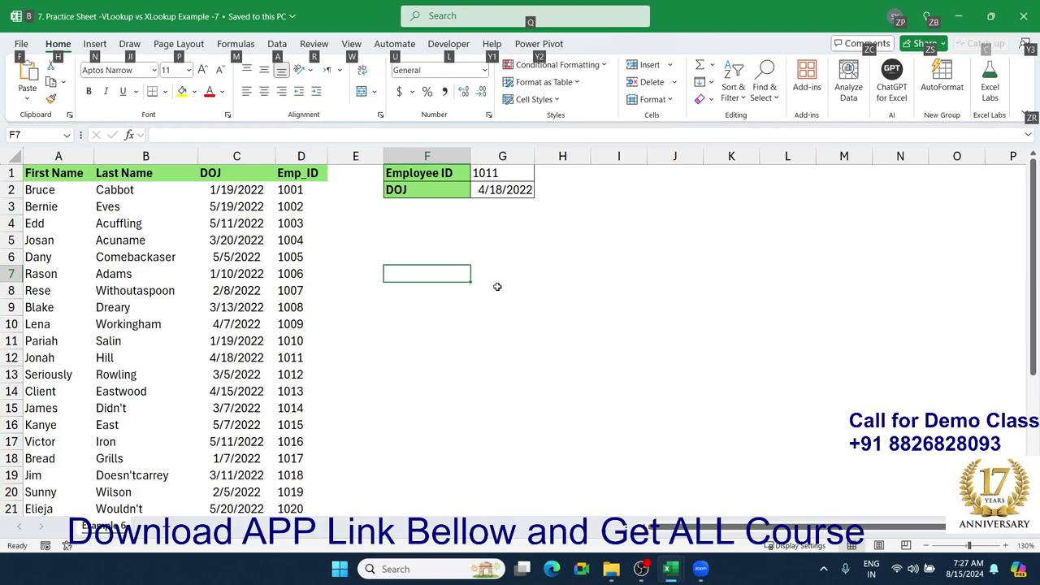
left_click(502, 190)
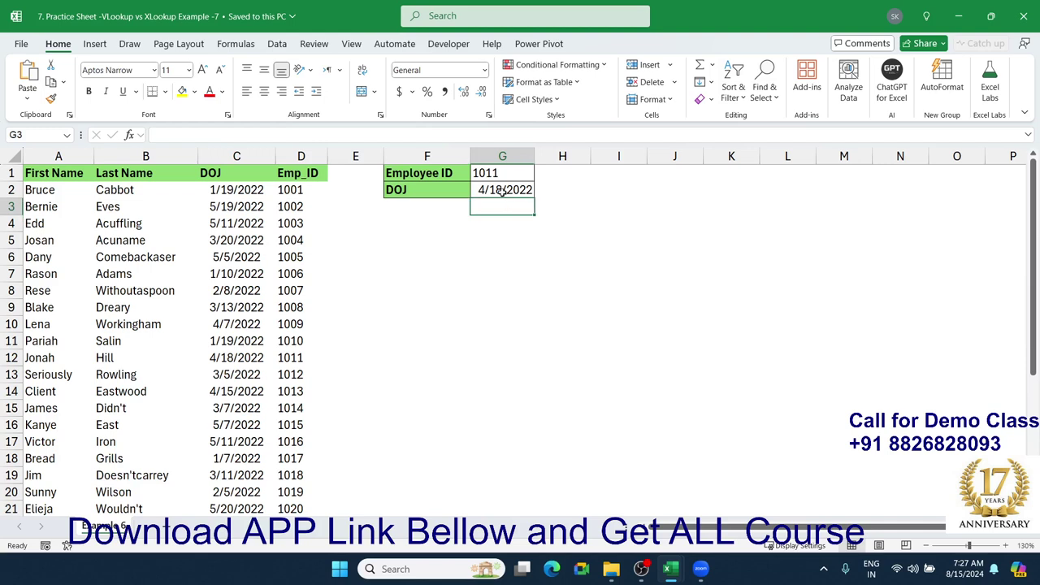
key("Delete")
key("Up")
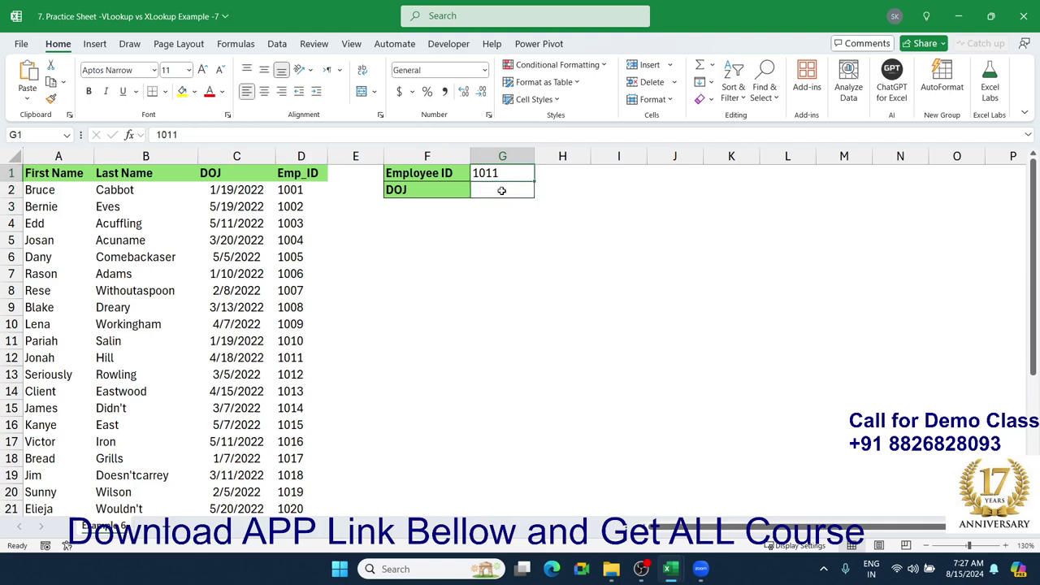
left_click(501, 190)
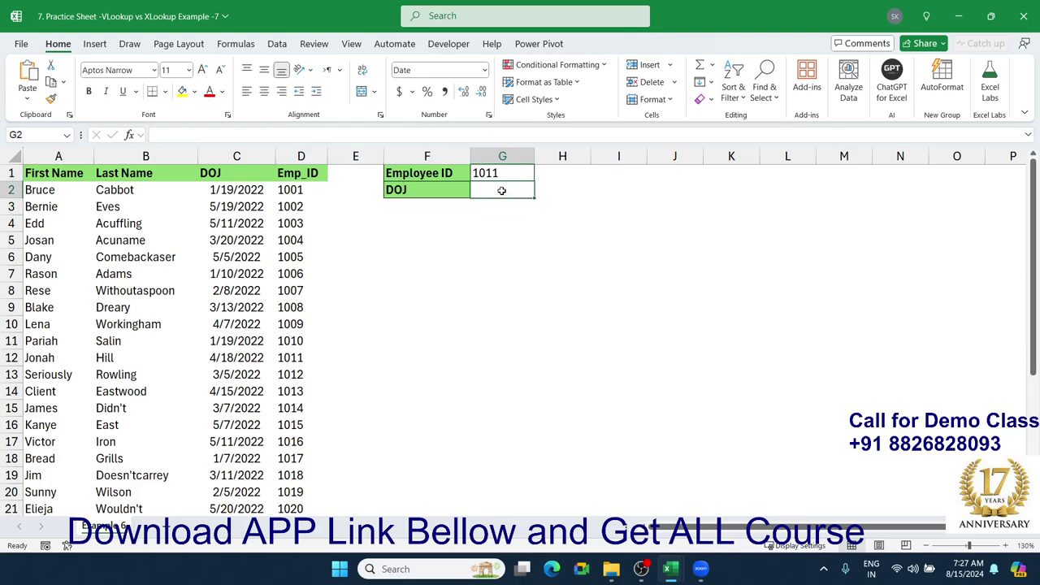
Step: Copy the Emp_ID values, insert them as column A, then undo the insertion
key("Left")
key("Left")
key("Left")
key("ctrl+shift+Down")
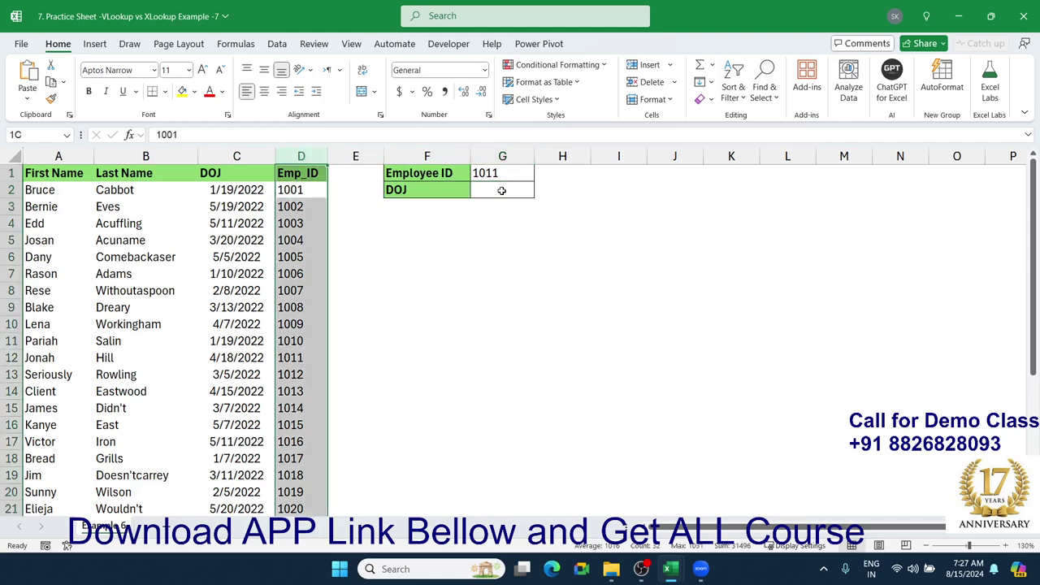
key("ctrl+c")
key("Left")
key("Left")
key("Left")
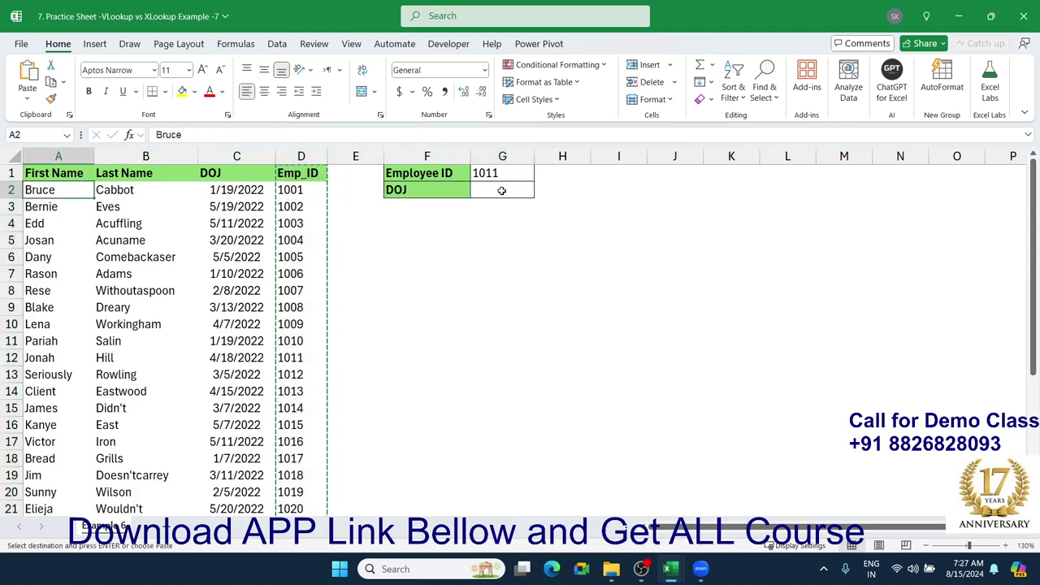
key("ctrl+shift+Down")
key("ctrl+plus")
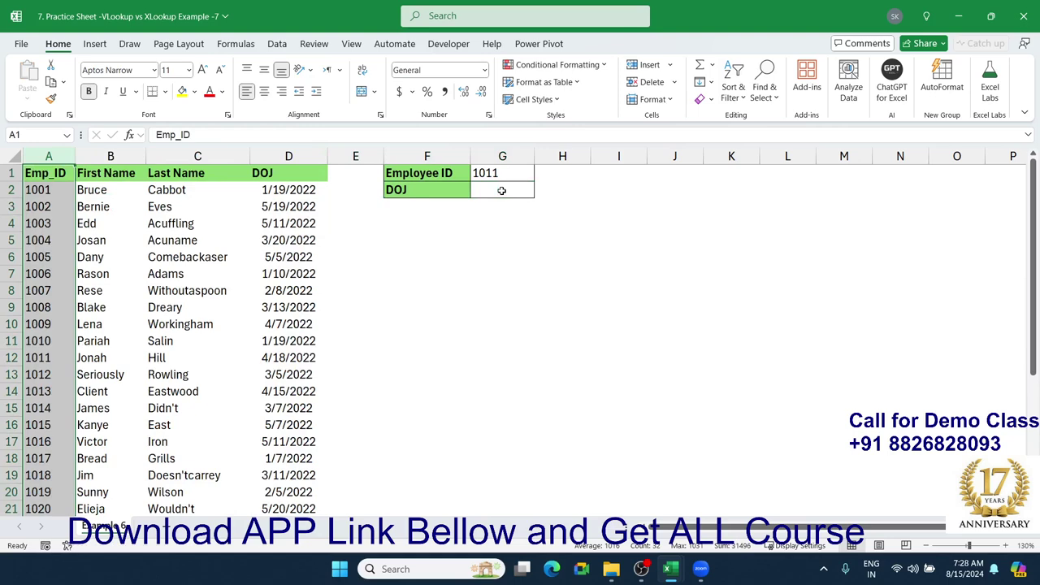
key("ctrl+z")
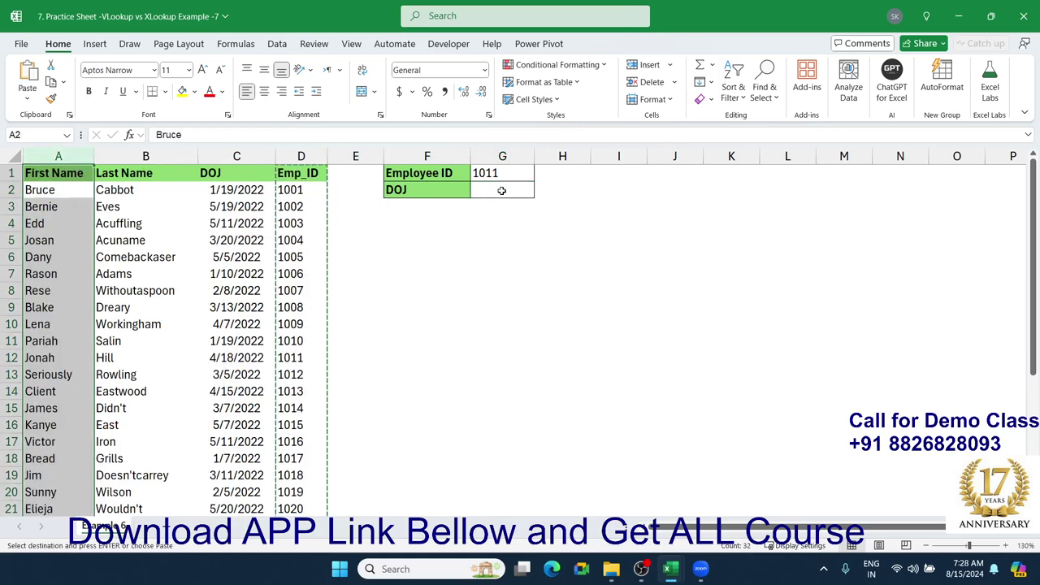
Step: Select the Emp_ID column data from D1, then return to cell G2
key("ctrl+Right")
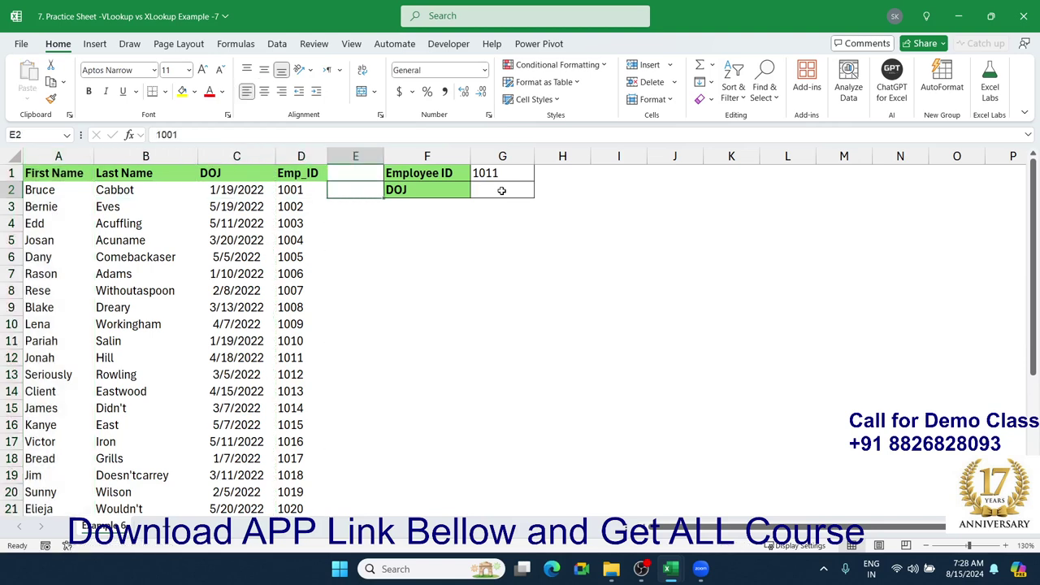
key("Up")
key("ctrl+shift+Down")
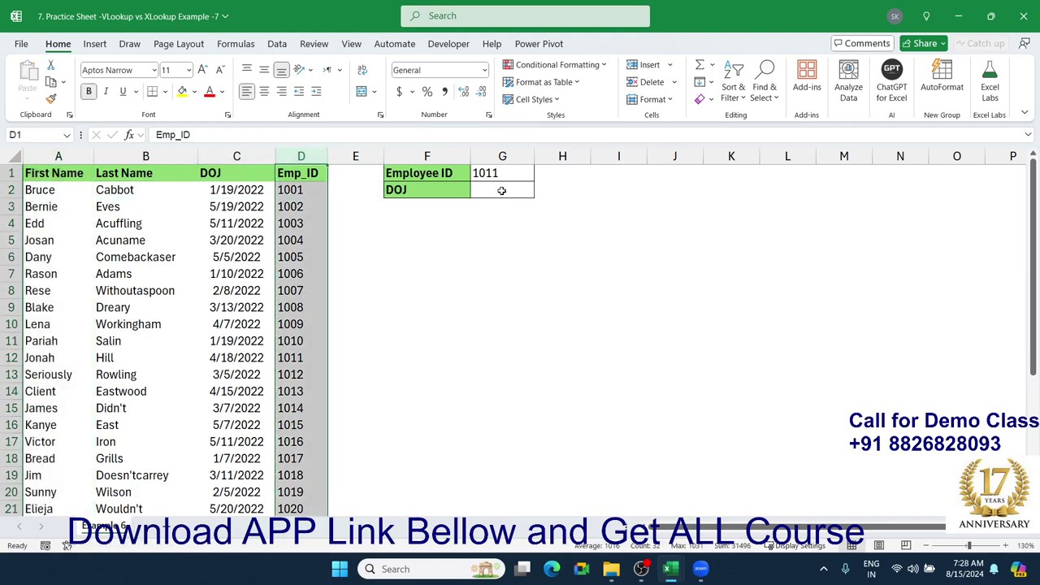
key("Right")
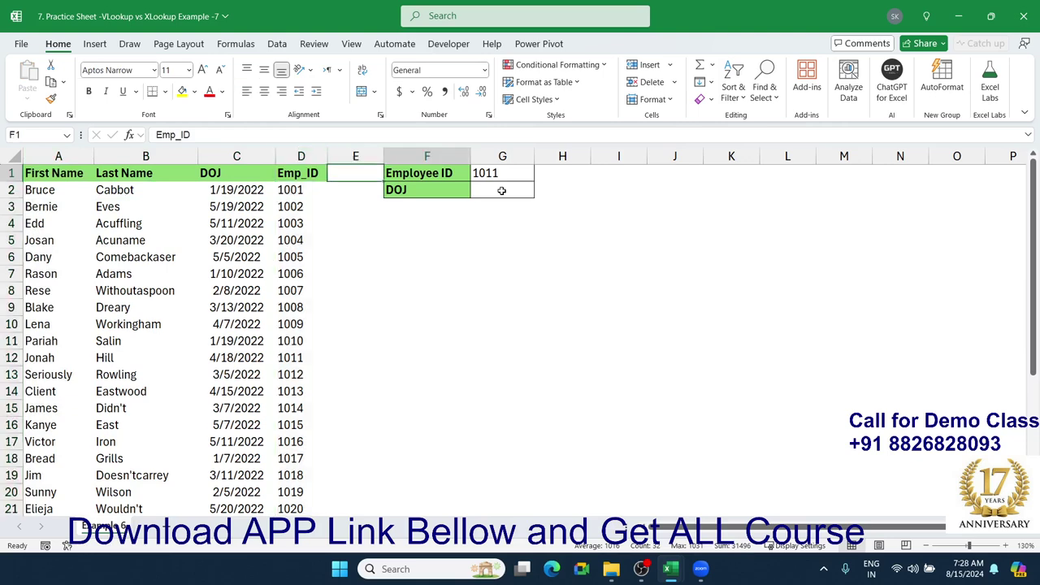
key("Right")
key("Right")
key("Right")
key("Down")
key("Left")
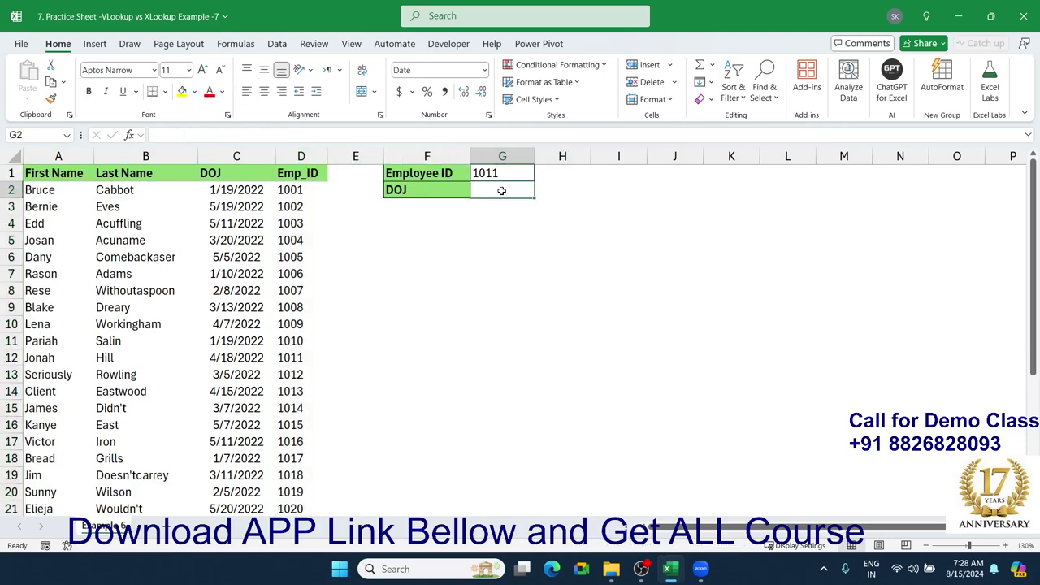
Step: Start an INDEX formula in G2 over the table range A1:D32
type("=")
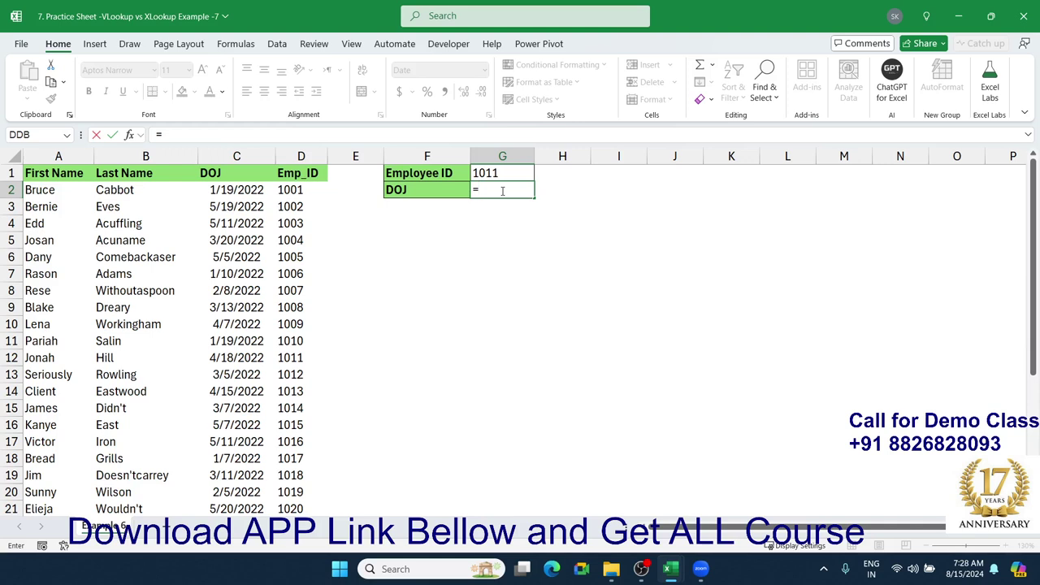
type("in")
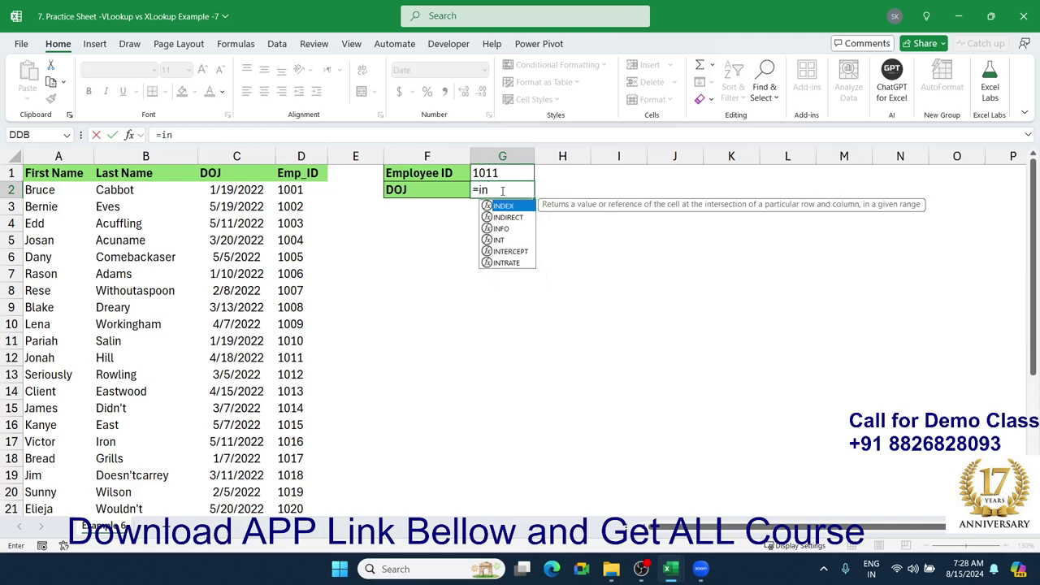
key("Tab")
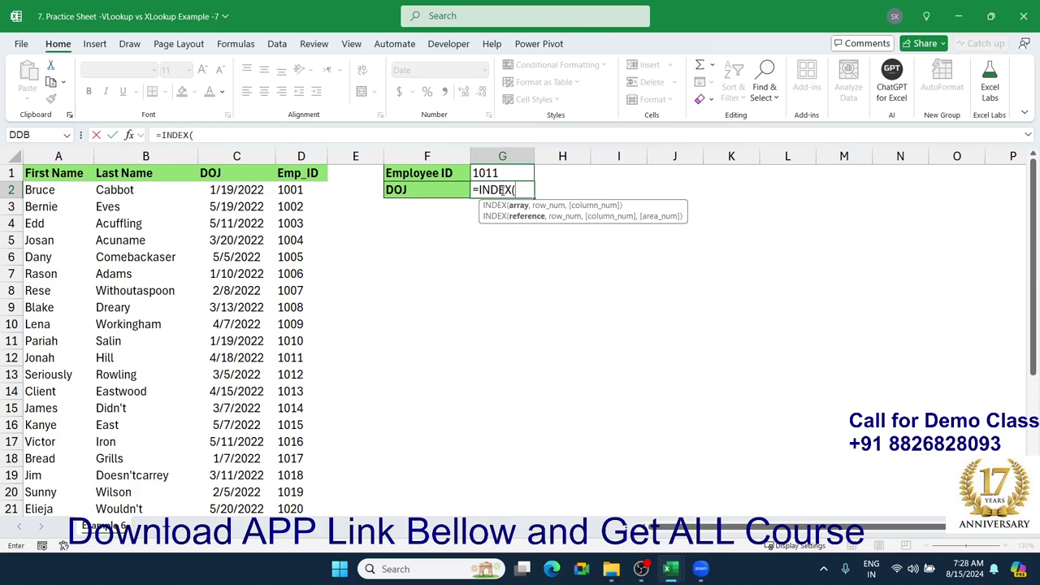
key("Left")
key("Left")
key("Left")
key("Left")
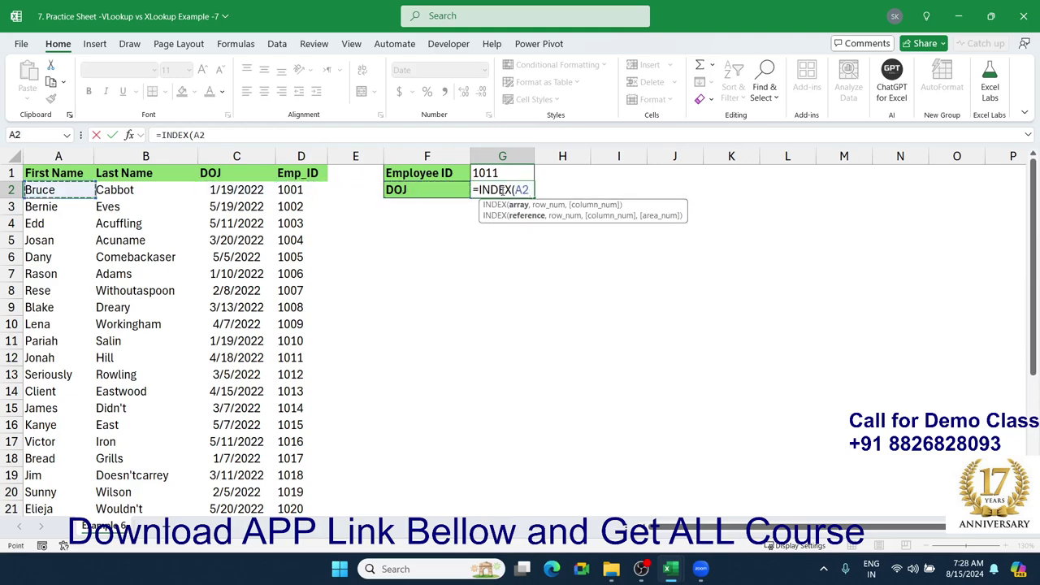
key("Up")
key("ctrl+shift+Right")
key("ctrl+shift+Down")
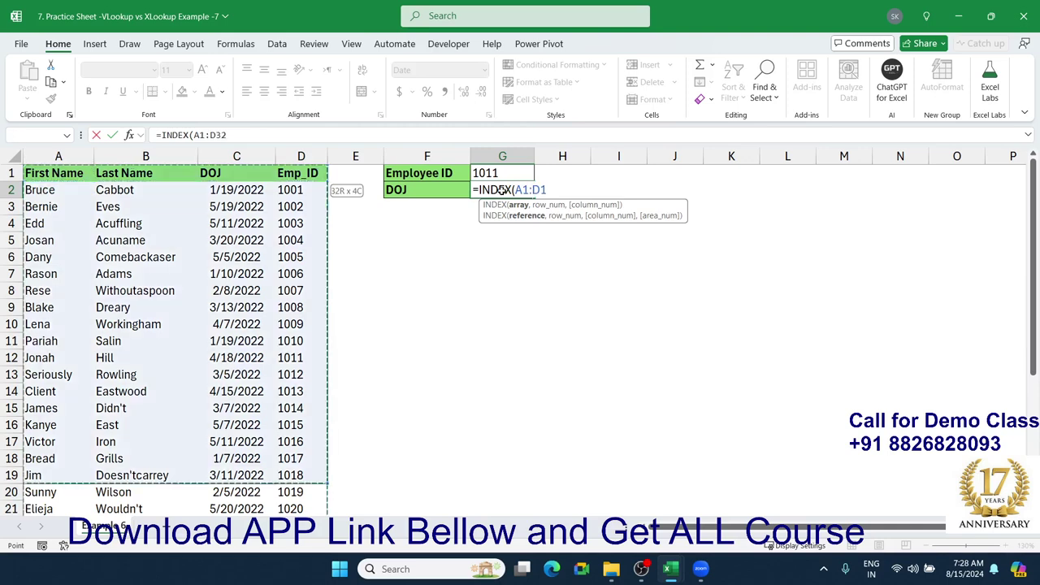
type(",")
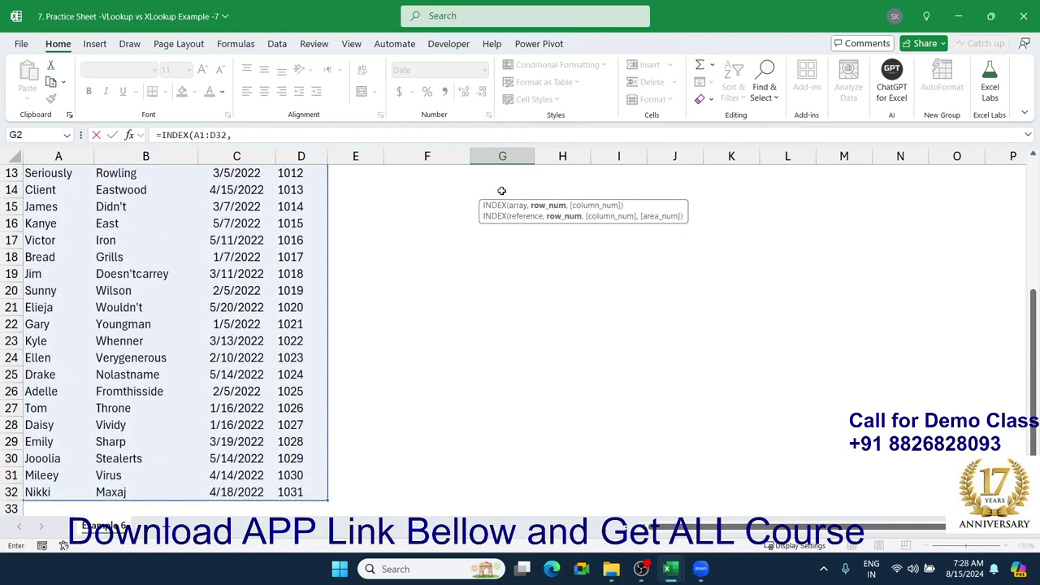
scroll(501, 190, "up", 4)
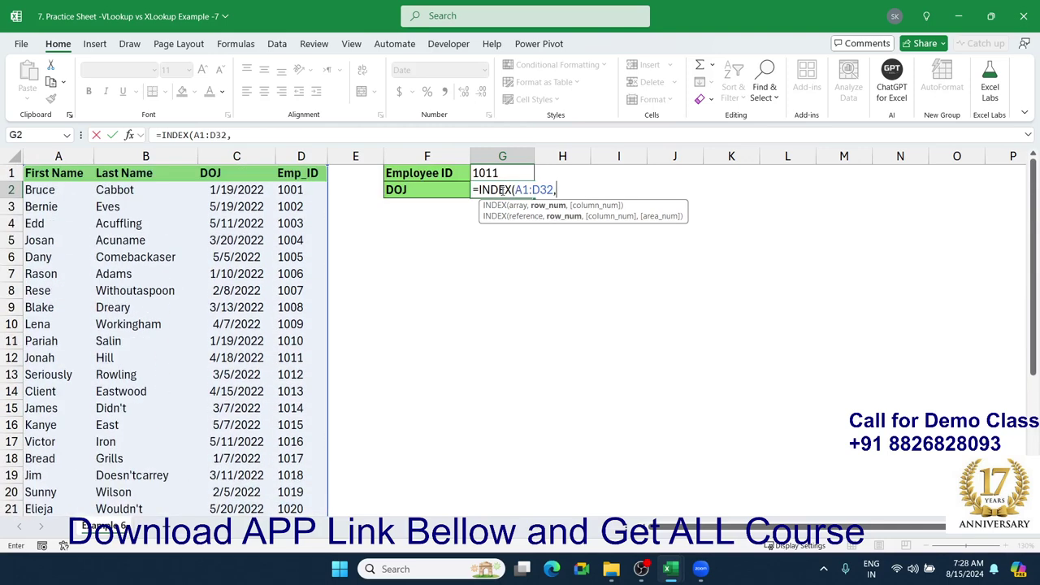
Step: Add MATCH(G1,D1:D32,0) as the row argument of INDEX
type("mat")
key("Tab")
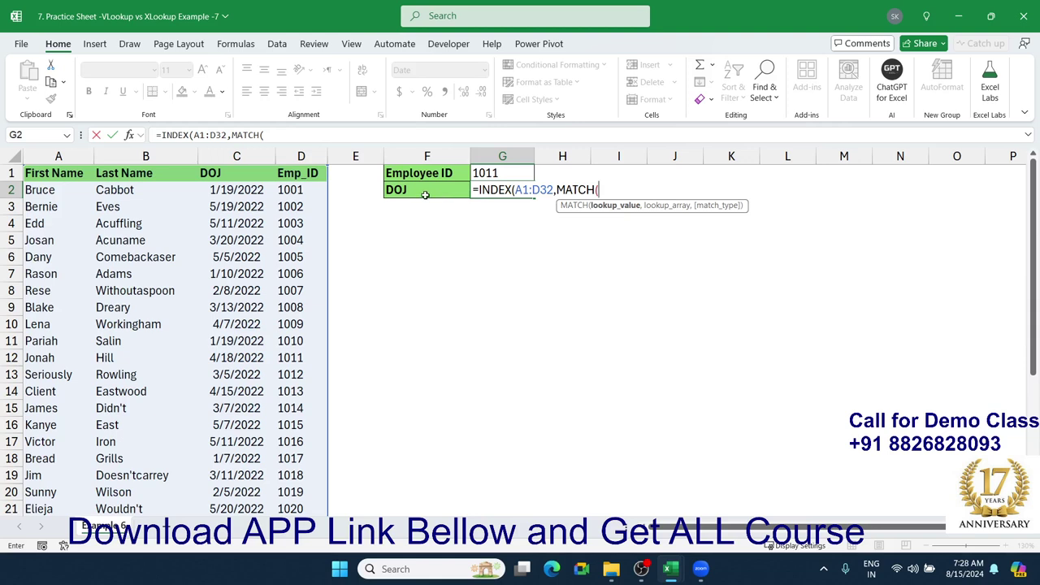
left_click(485, 174)
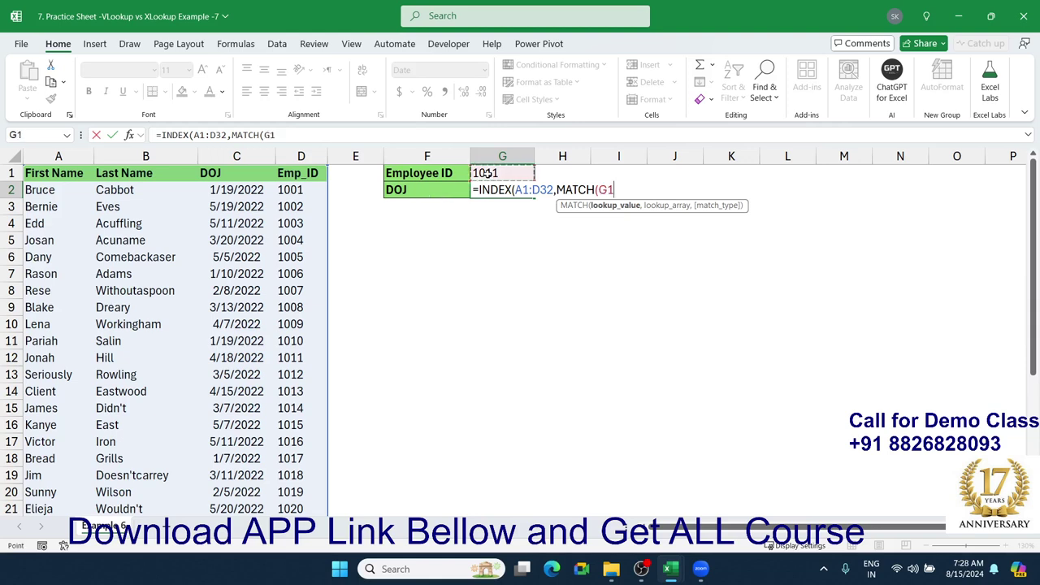
type(",")
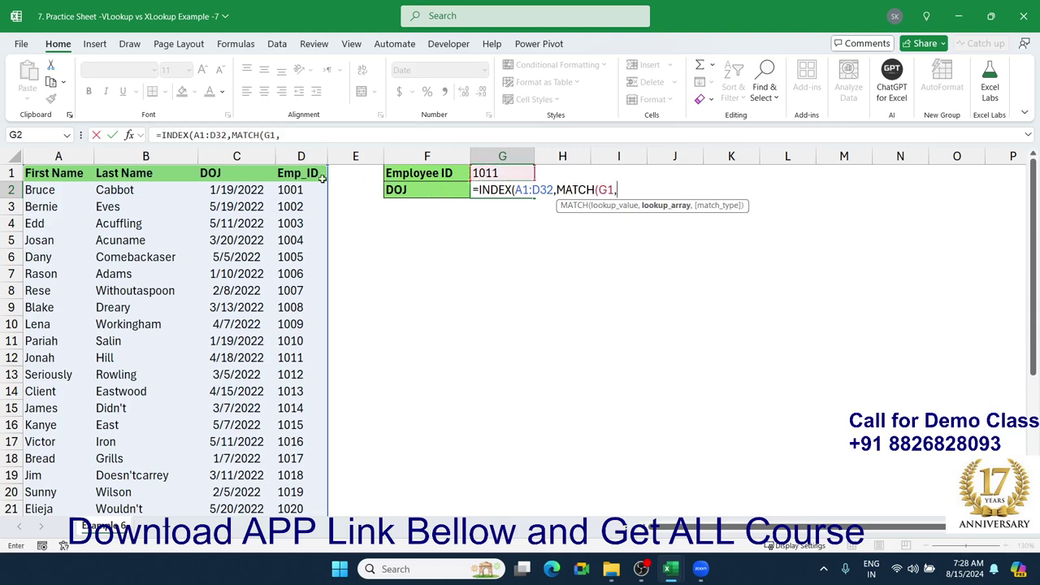
left_click(307, 173)
key("ctrl+shift+Down")
type(",")
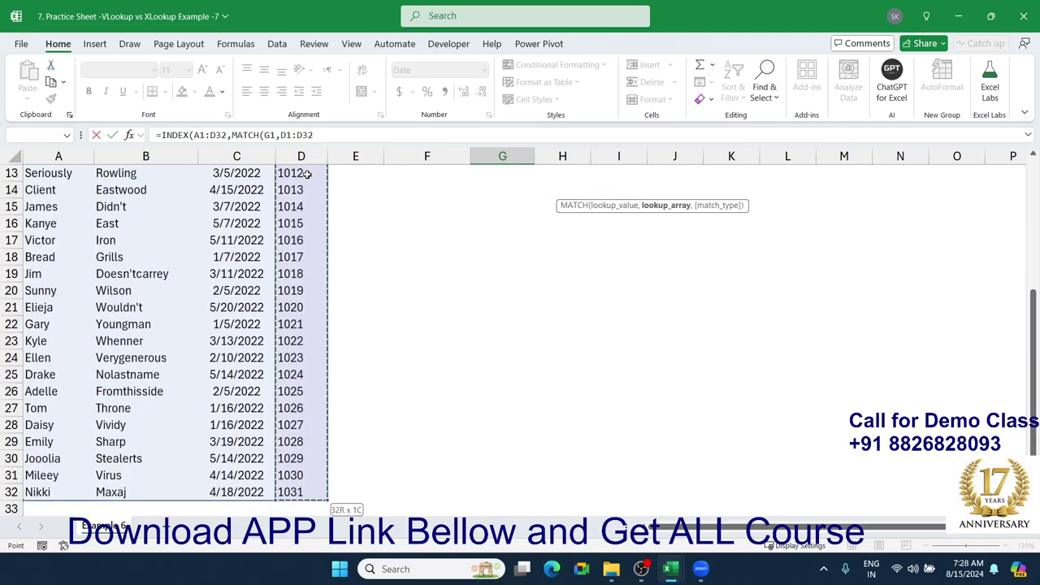
type("0")
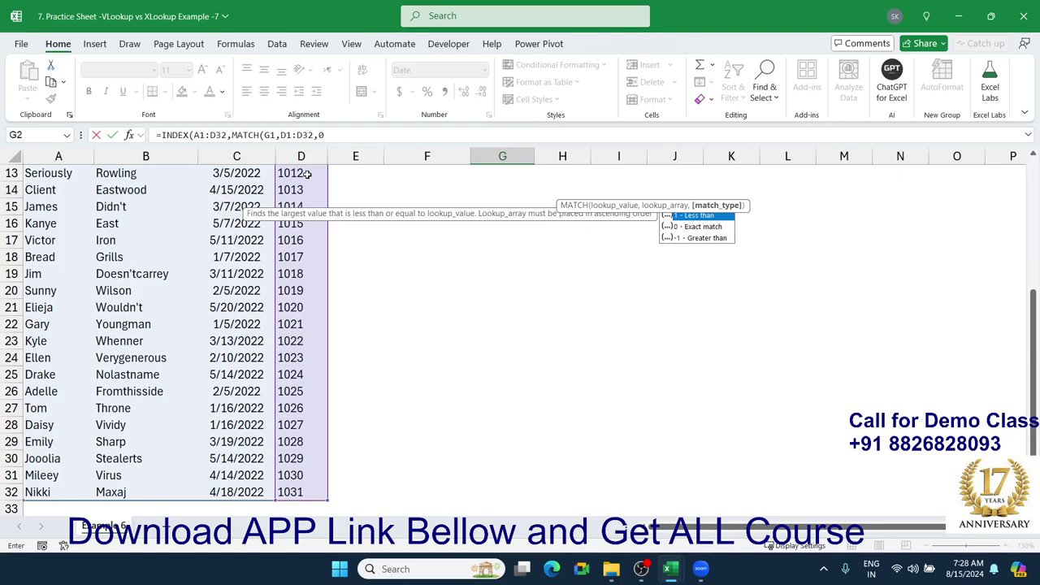
type(")")
Step: Set column number 4 and commit =INDEX(A1:D32,MATCH(G1,D1:D32,0),4), then re-check it
scroll(307, 174, "up", 4)
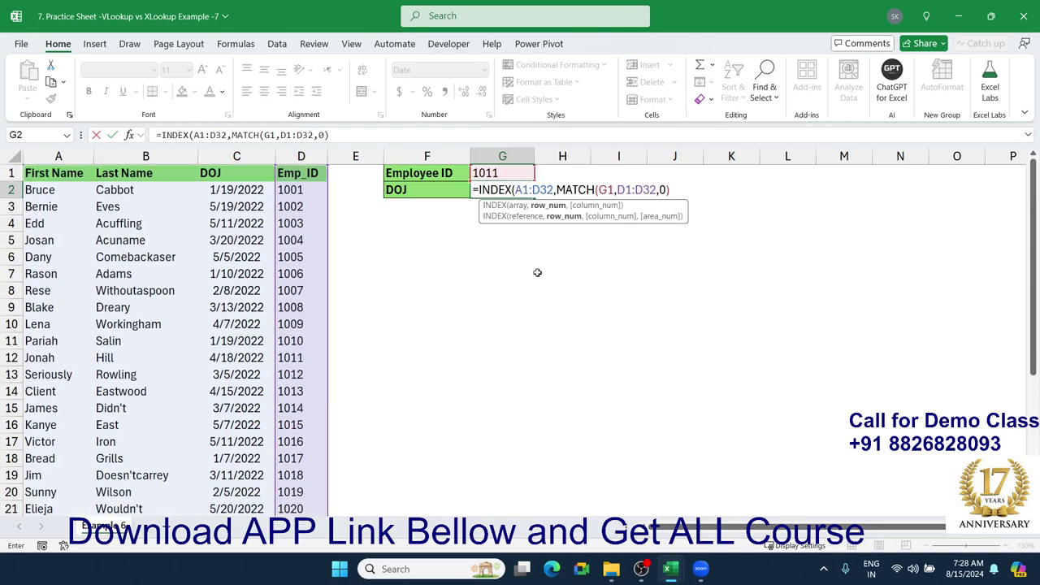
type(",")
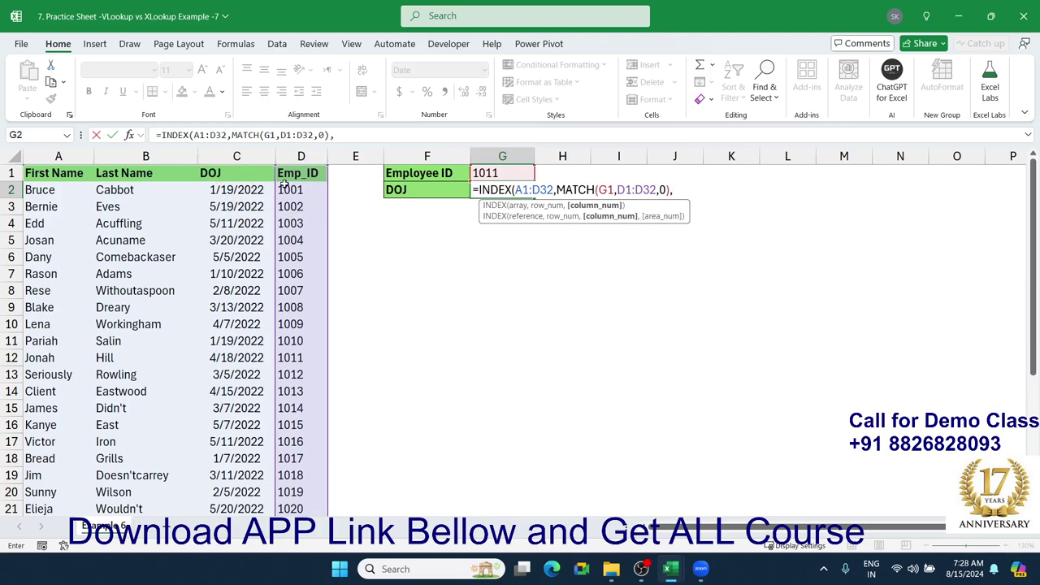
type("4")
type(")")
key("Return")
key("Up")
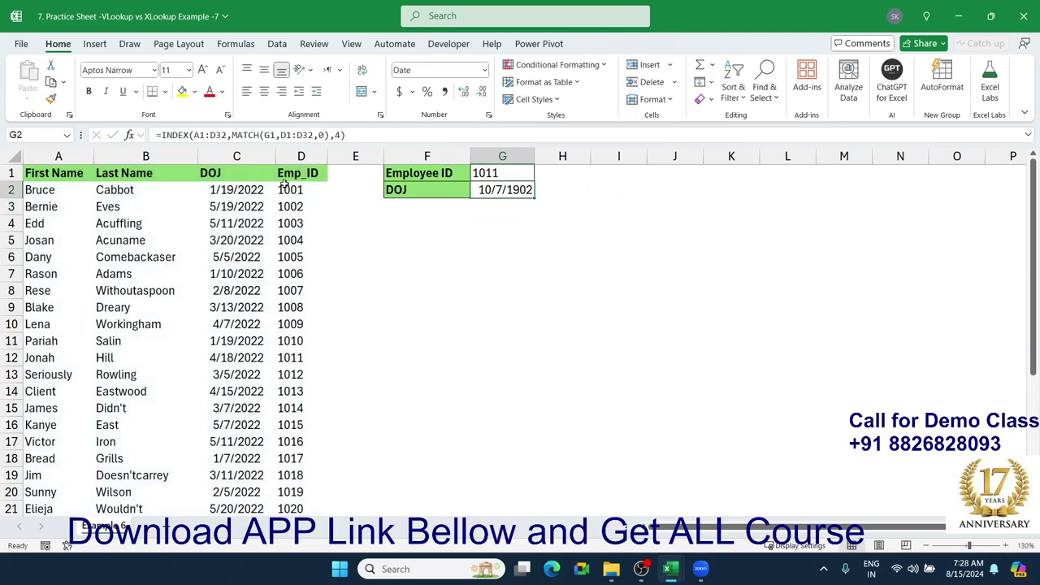
key("F2")
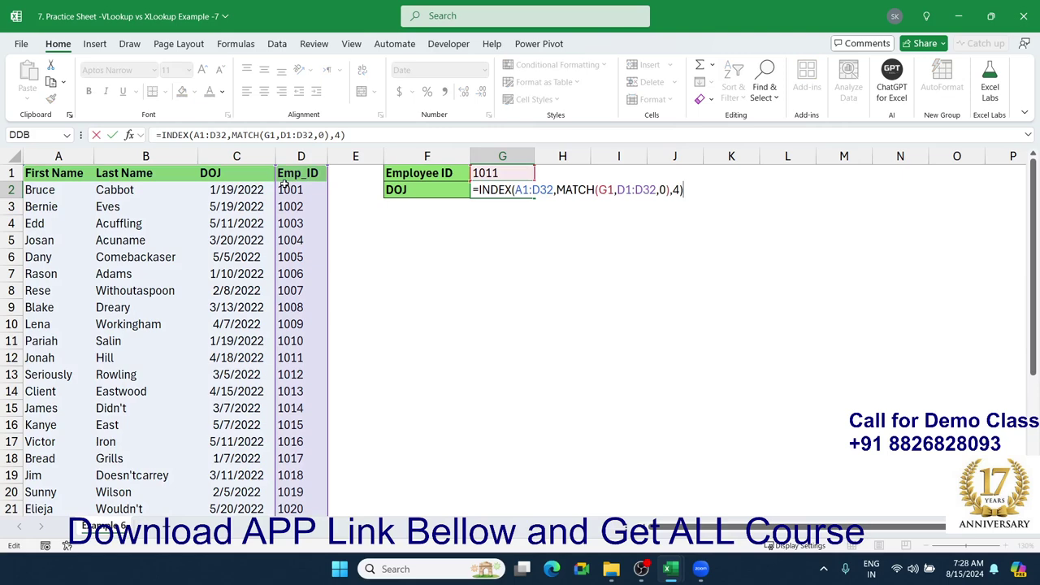
key("ctrl+Return")
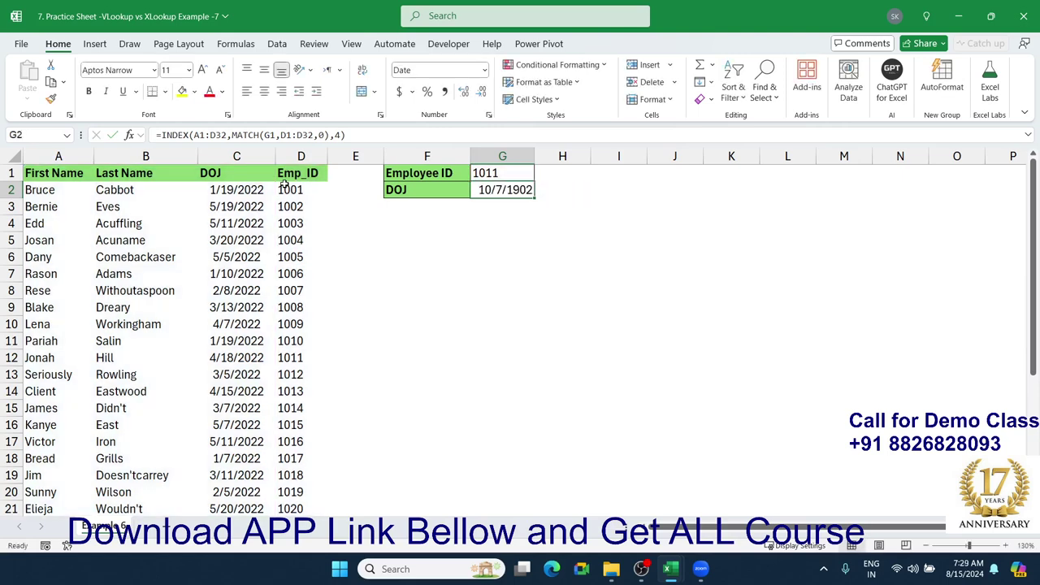
key("Down")
Step: Enter =XLOOKUP(G1,D:D,C:C) in G3, returning 44669
type("=xl")
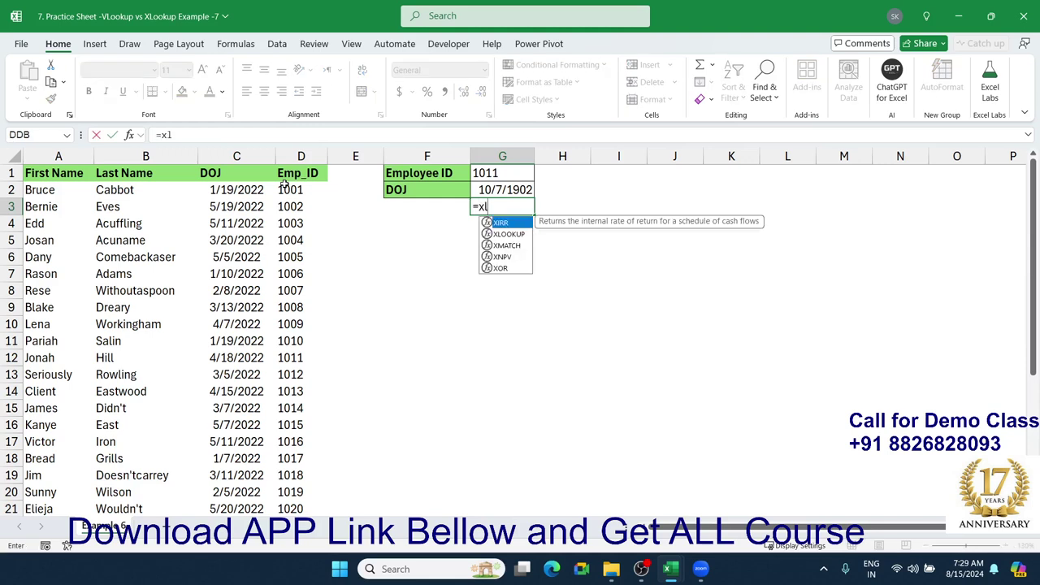
key("Tab")
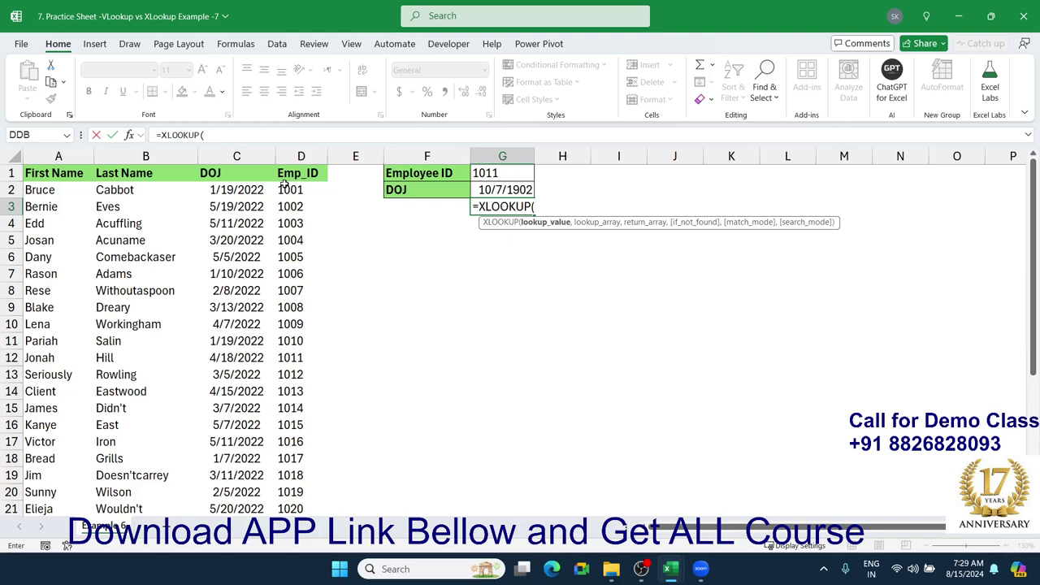
left_click(507, 175)
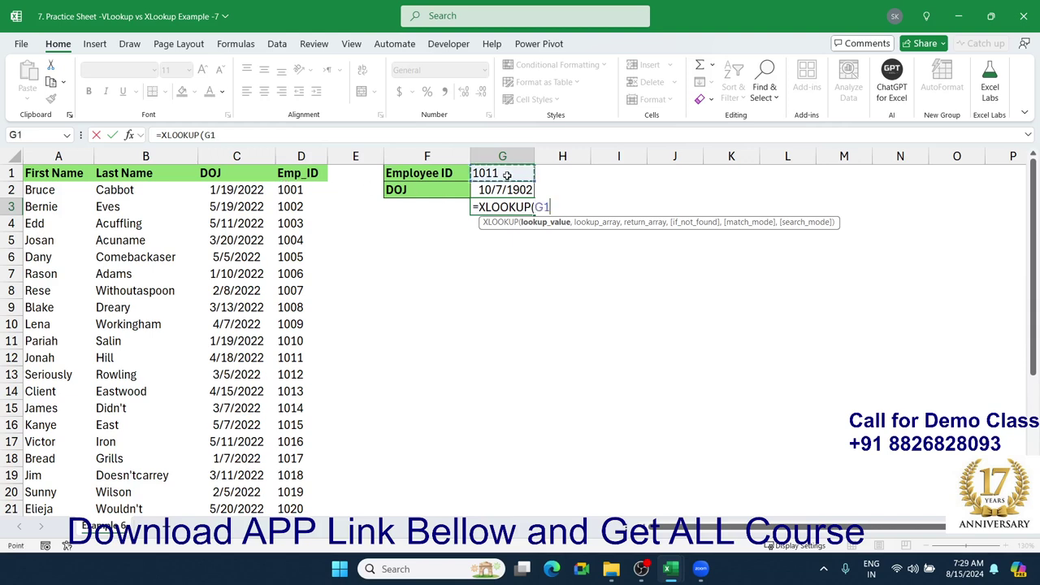
type(",")
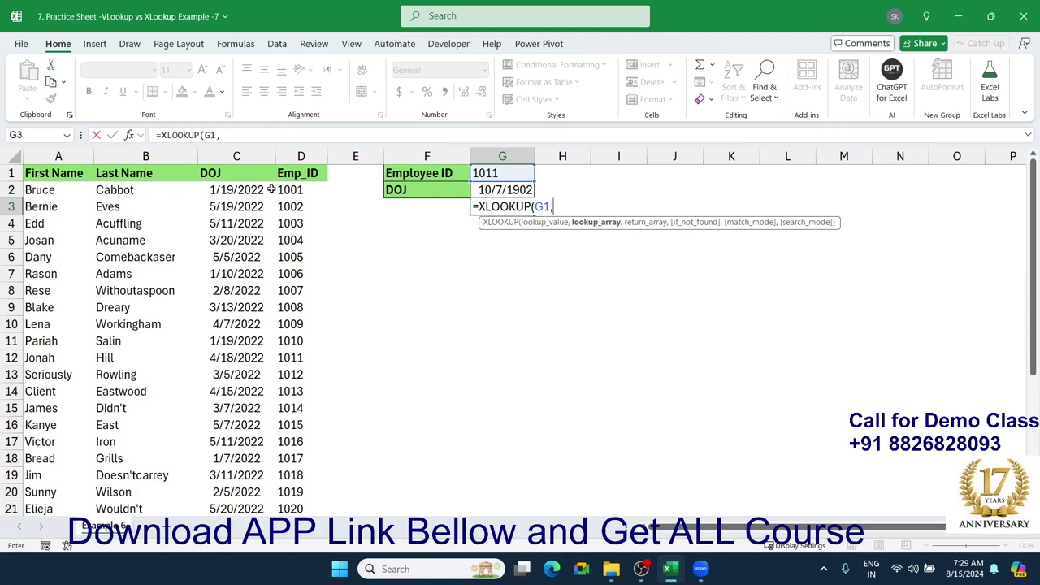
left_click(301, 155)
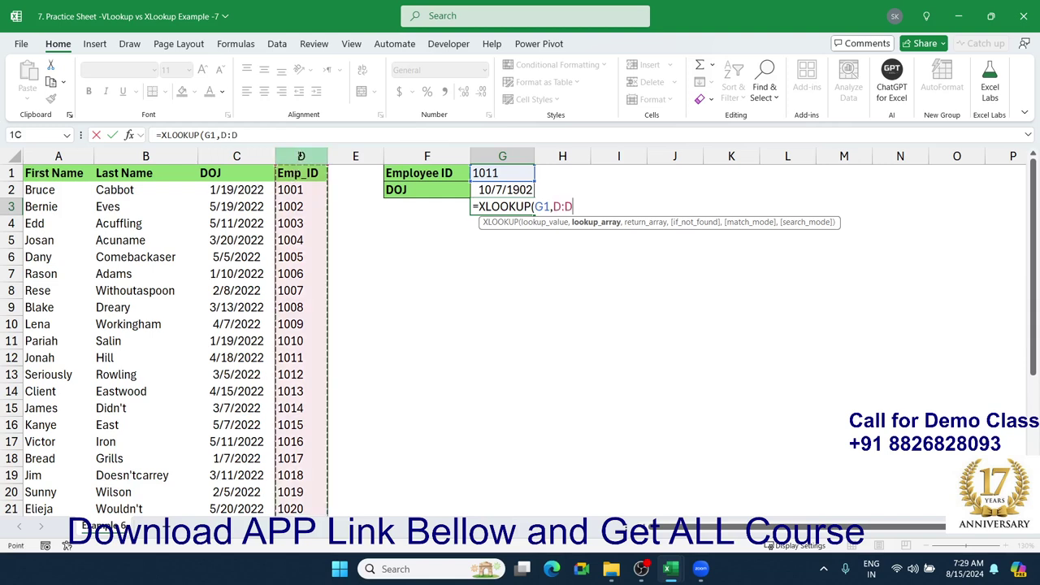
type(",")
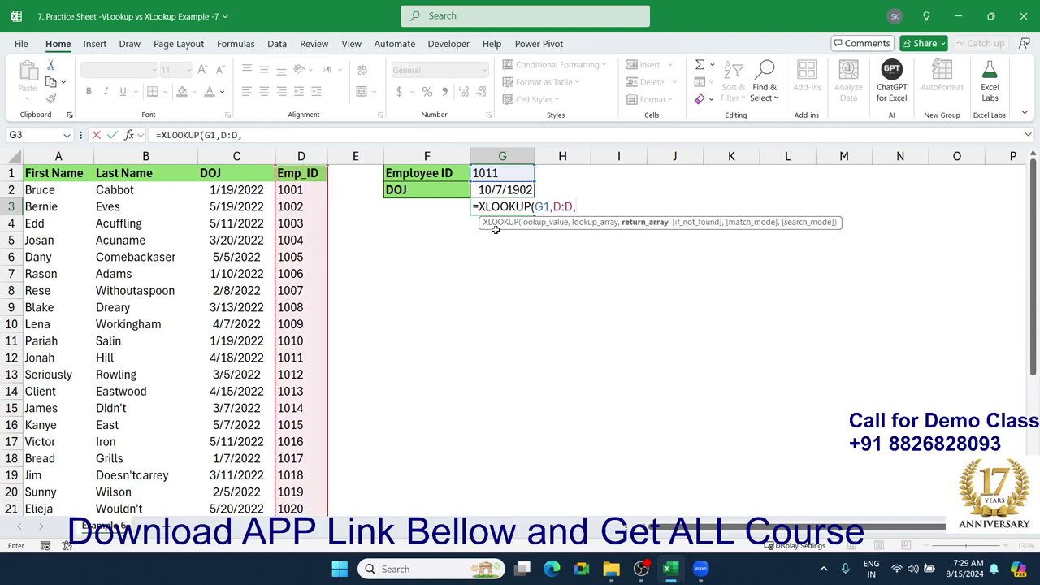
left_click(237, 157)
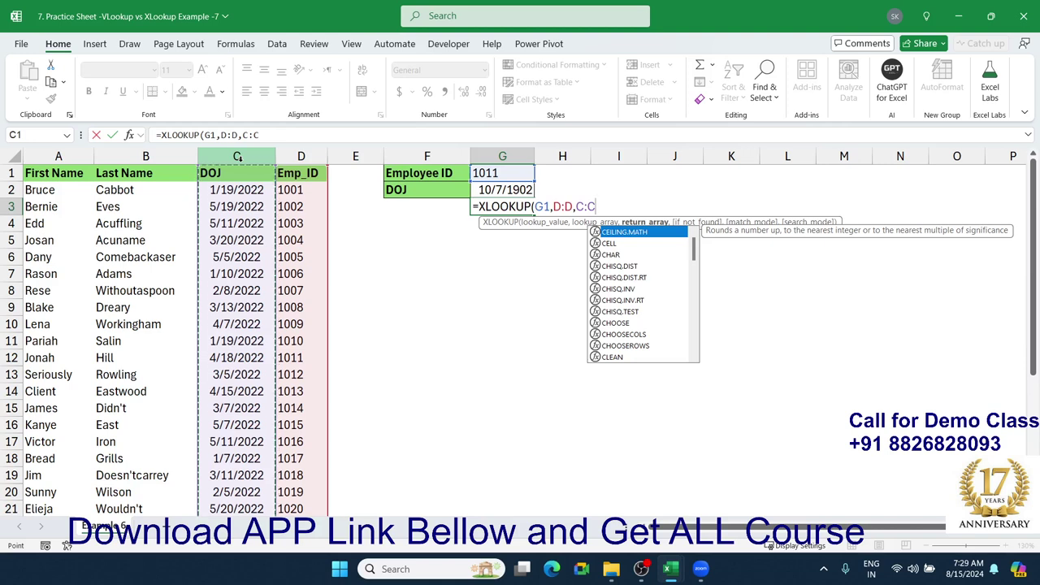
key("Return")
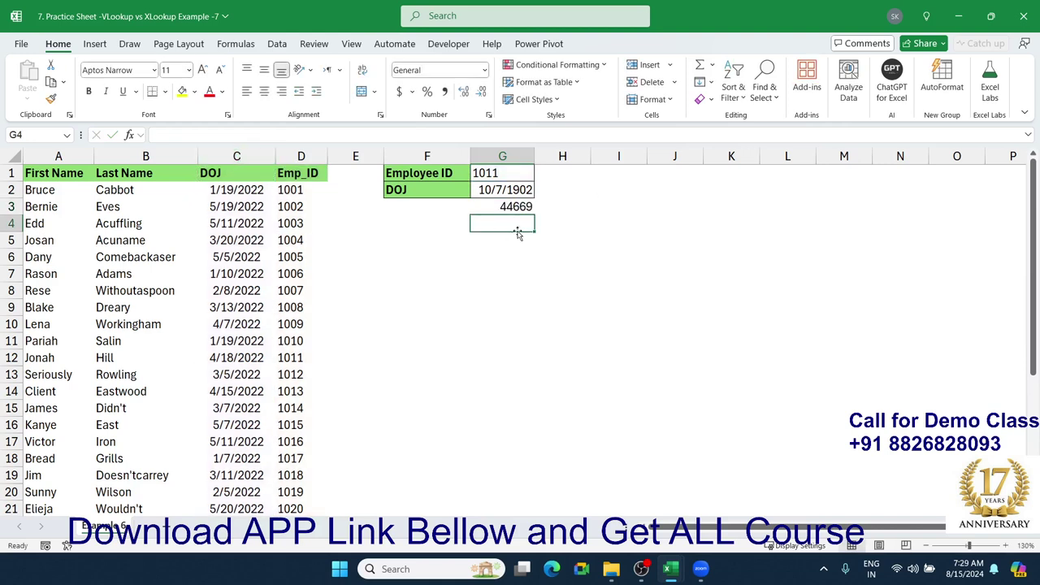
Step: Apply the date format with Ctrl+Shift+3 to G3 and G2
left_click(518, 206)
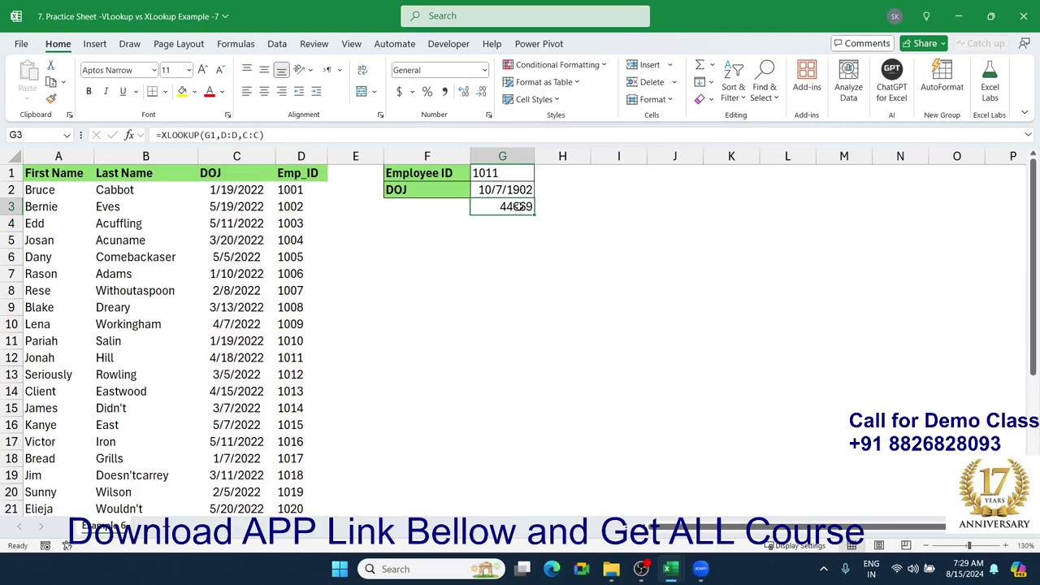
key("ctrl+shift+3")
left_click(513, 192)
key("ctrl+shift+3")
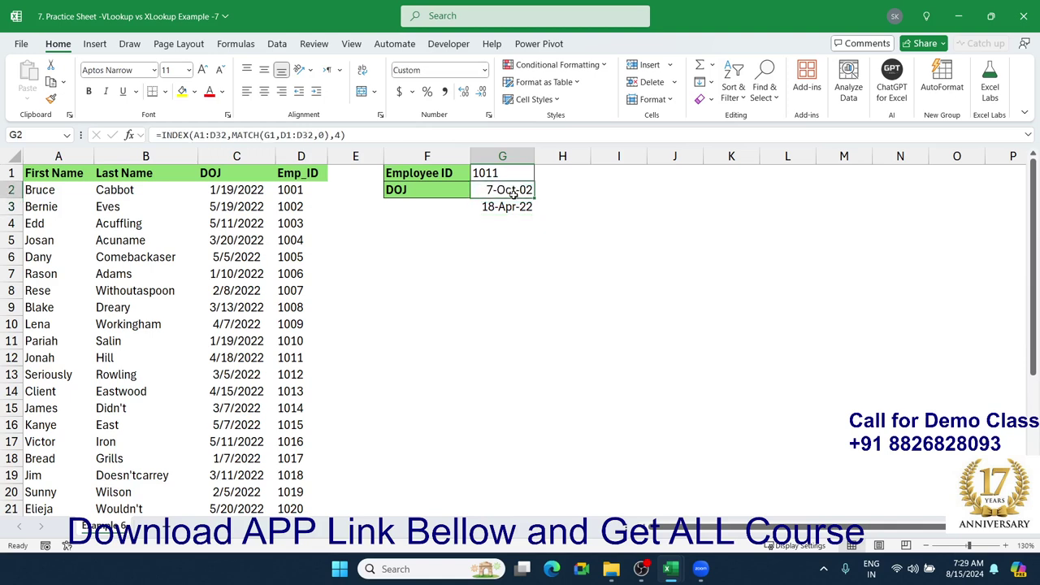
Step: Review the G1 and C:C arguments of G3's XLOOKUP, then reopen G2's formula
left_click(515, 208)
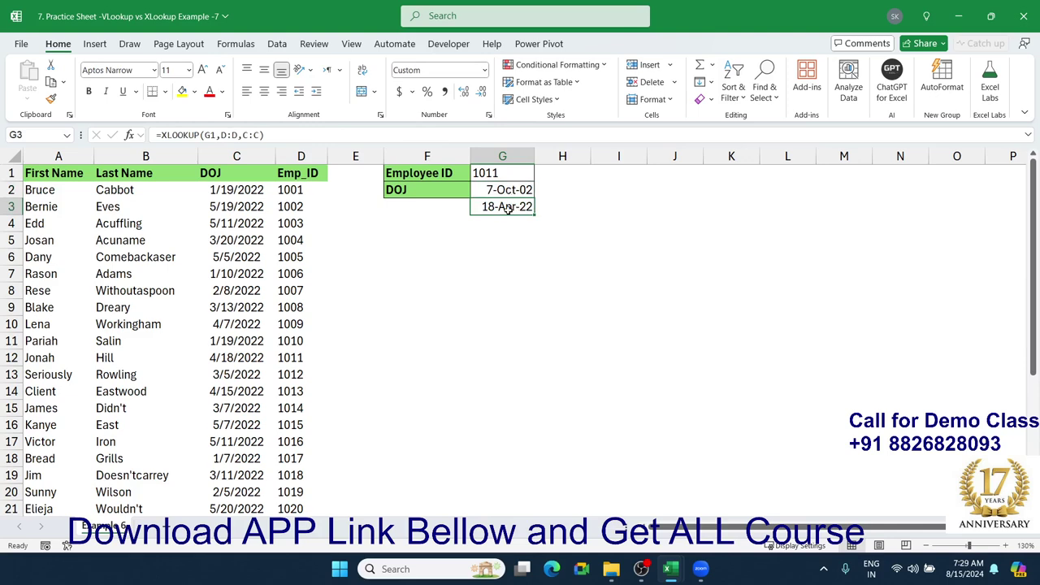
double_click(515, 210)
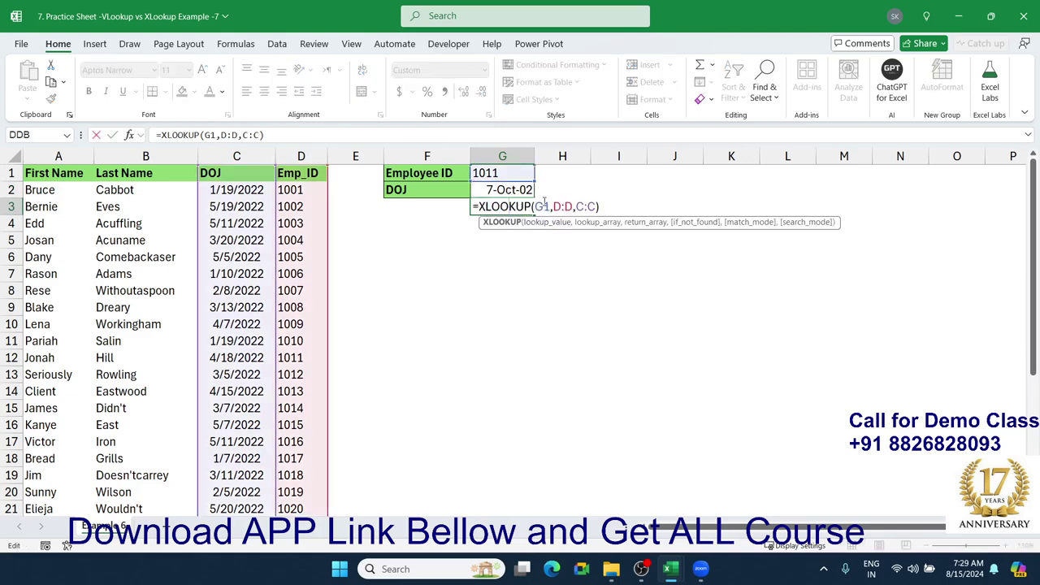
left_click(545, 207)
left_click(583, 206)
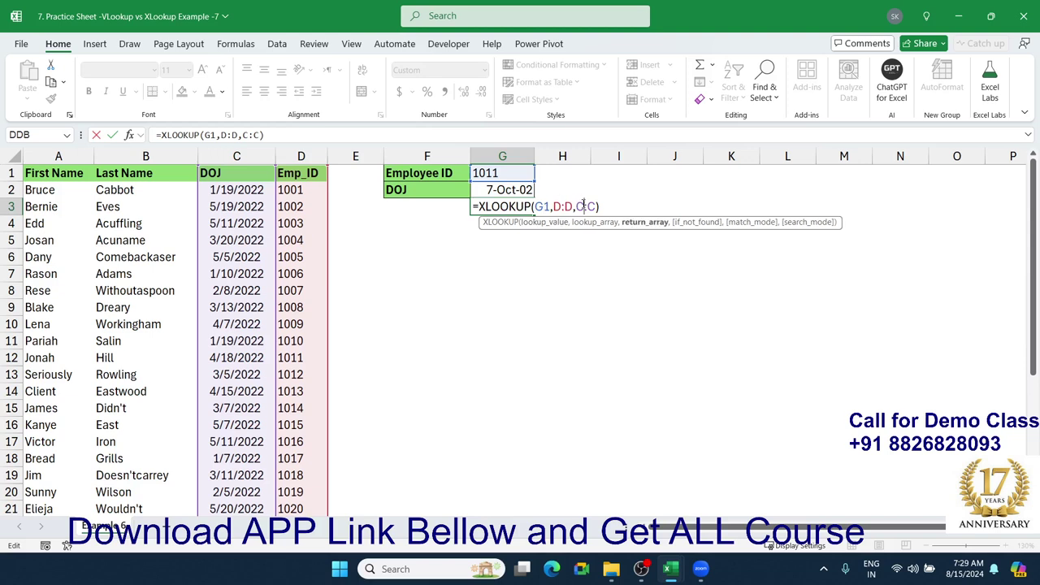
key("Return")
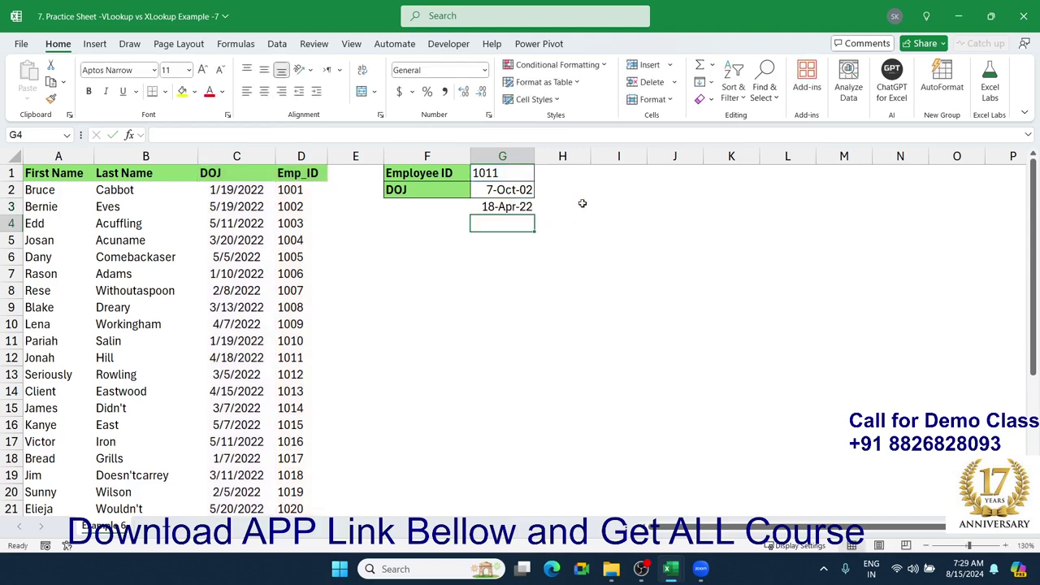
double_click(517, 190)
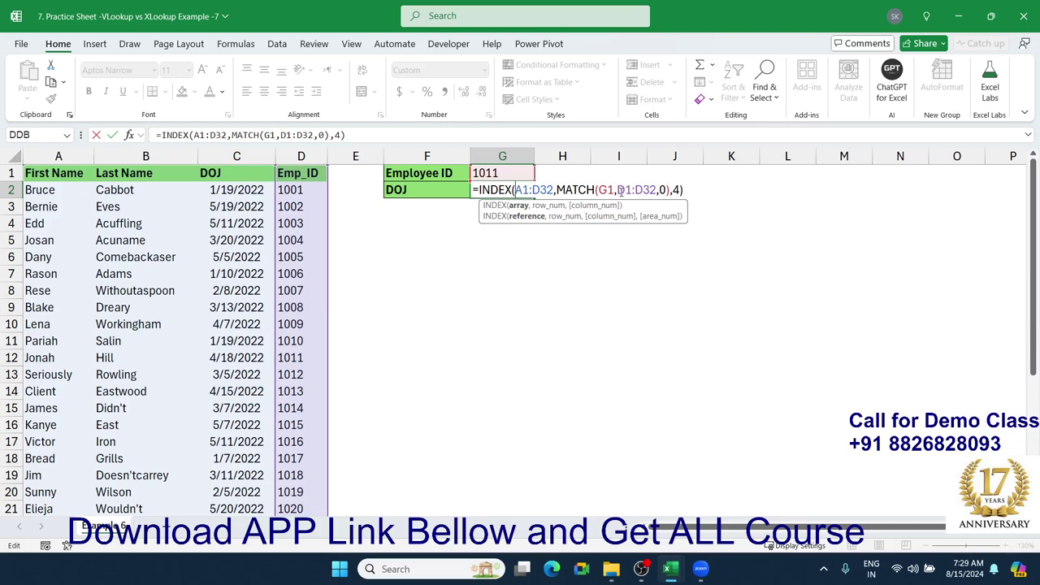
Step: Discard the stray edit in G2 and check row 12: ID 1011, join date 4/18/2022
type("`")
key("Escape")
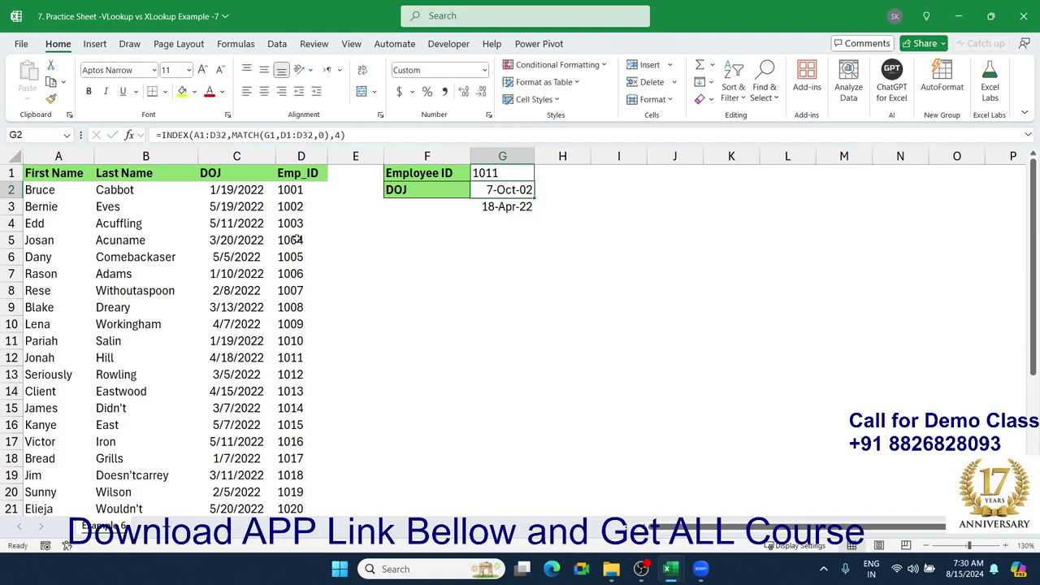
left_click(289, 357)
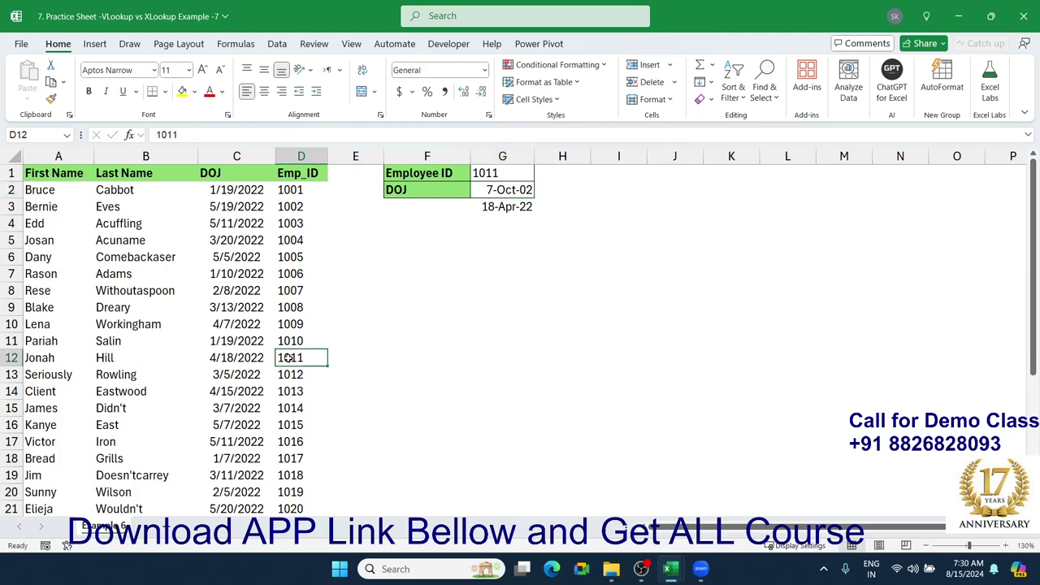
left_click(238, 358)
left_click_drag(279, 358, 279, 357)
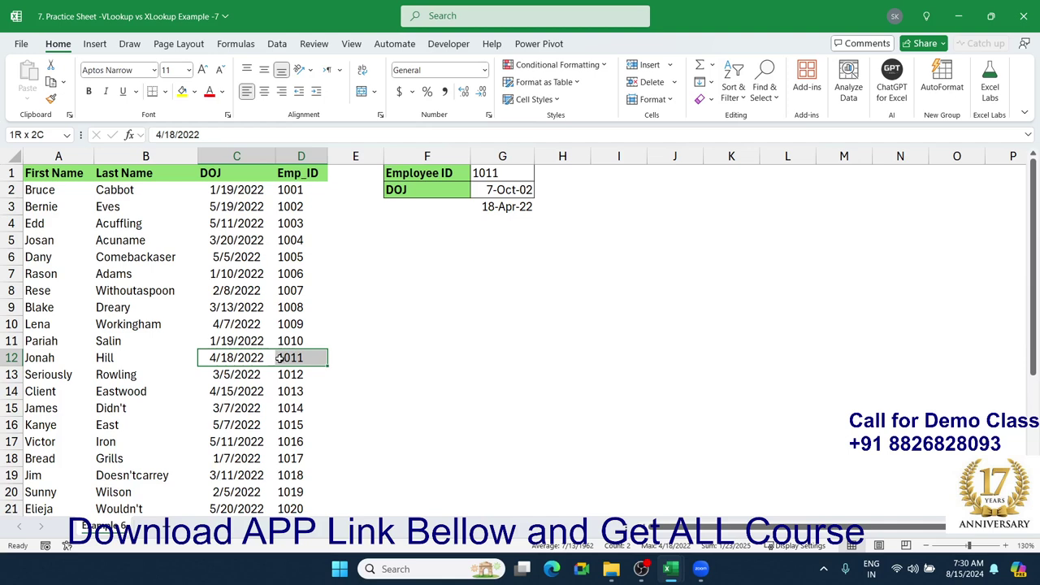
Step: Change G2's INDEX column argument from 4 to 3, returning 18-Apr-22
left_click(497, 189)
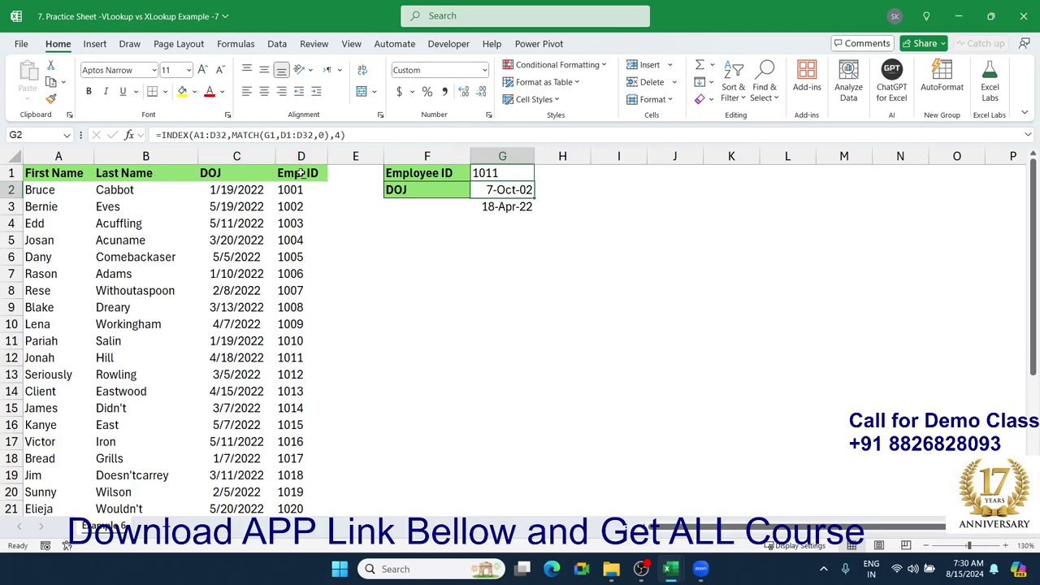
left_click(337, 135)
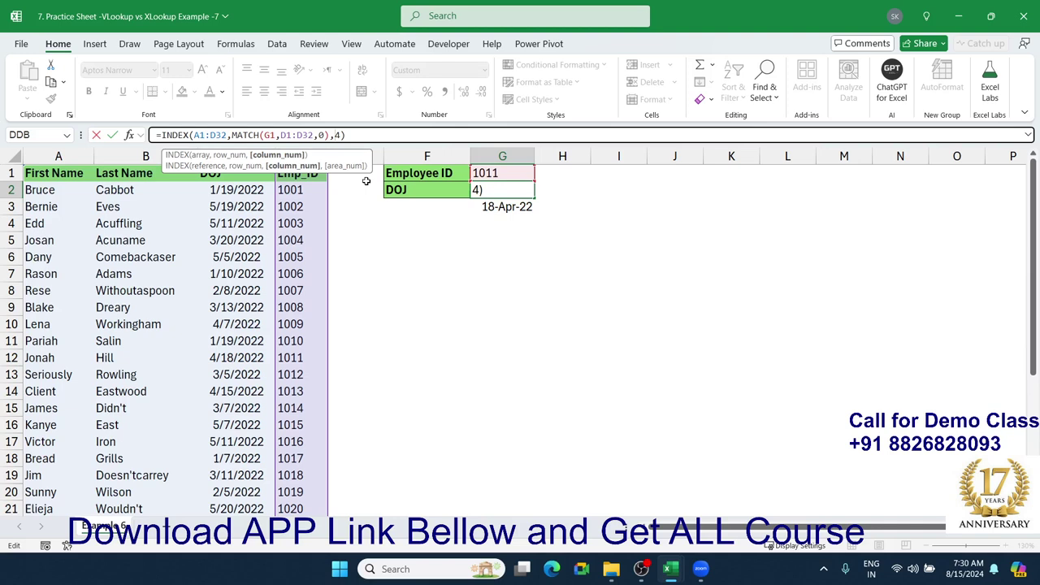
key("BackSpace")
type("3")
key("Return")
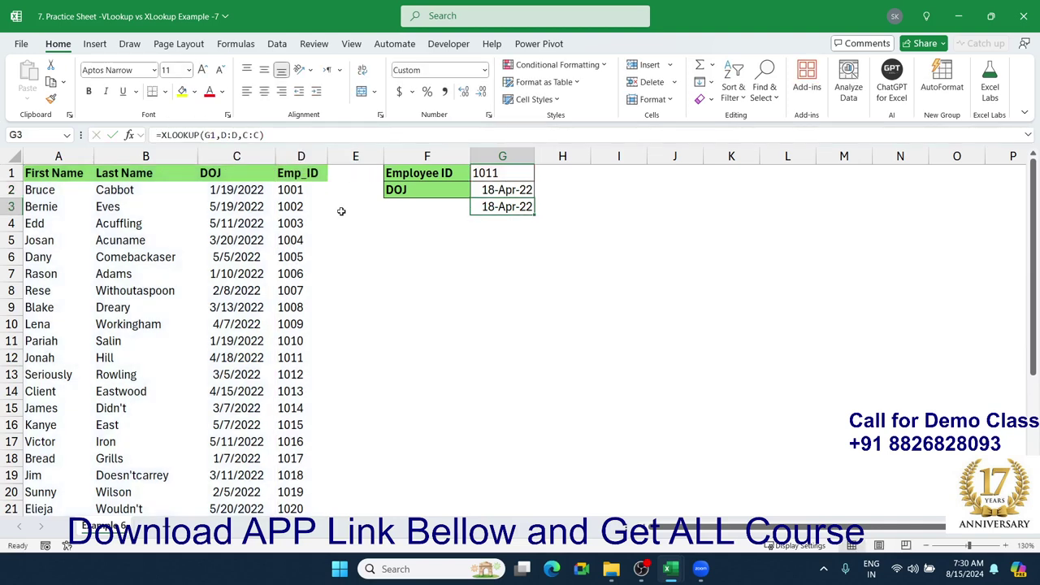
left_click(413, 309)
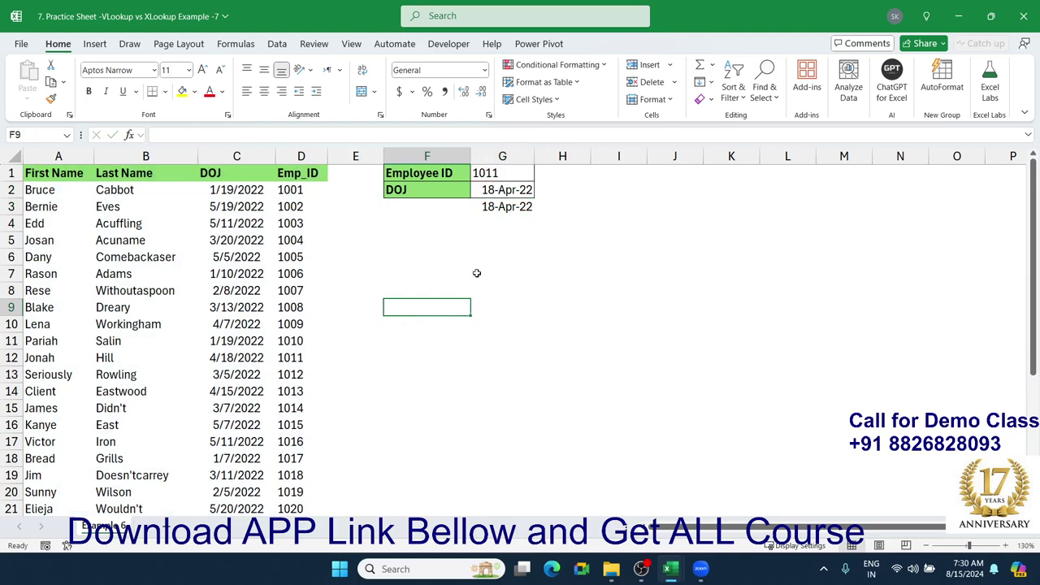
left_click(417, 265)
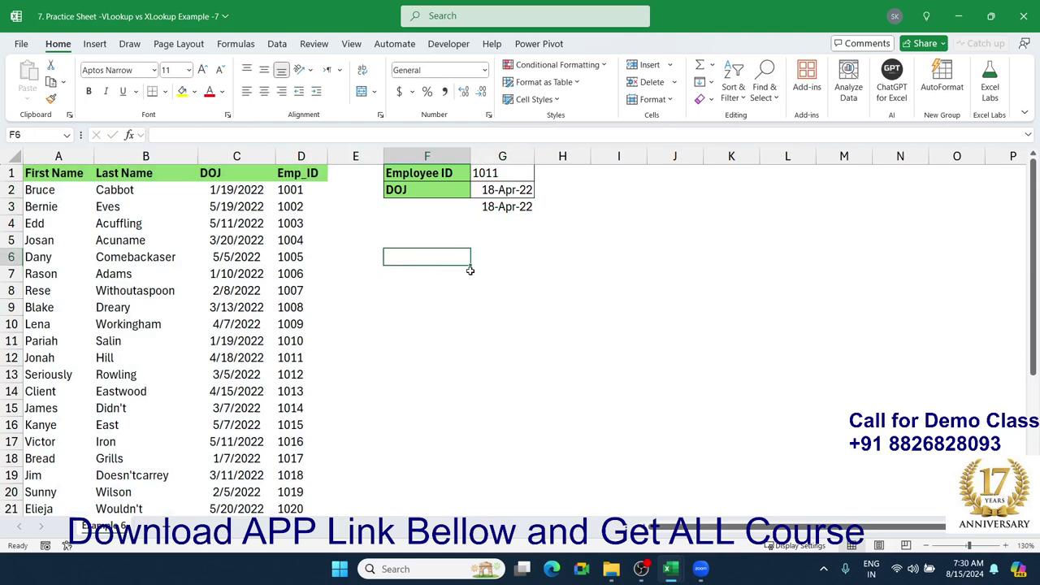
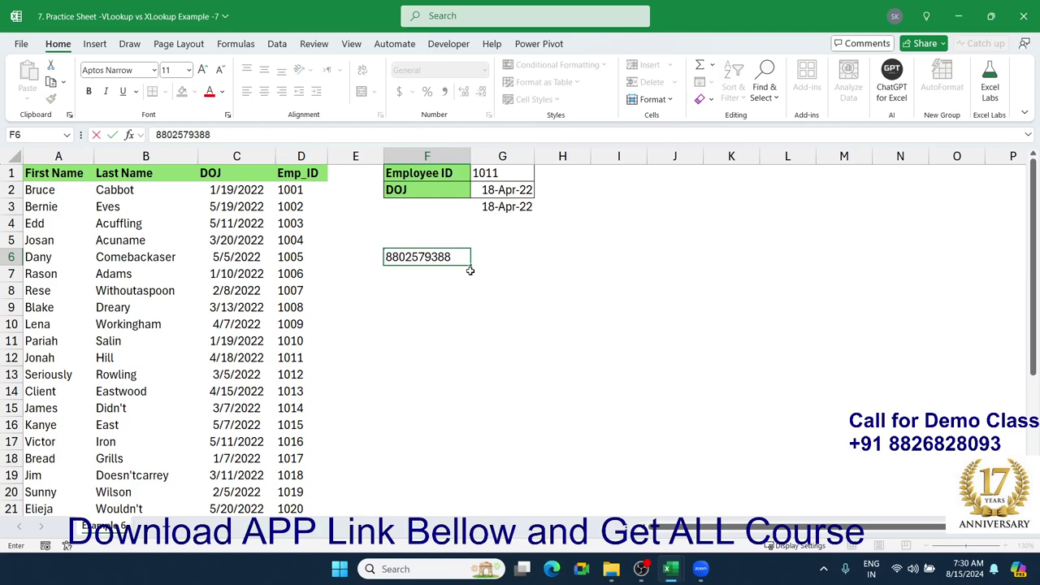
key("Escape")
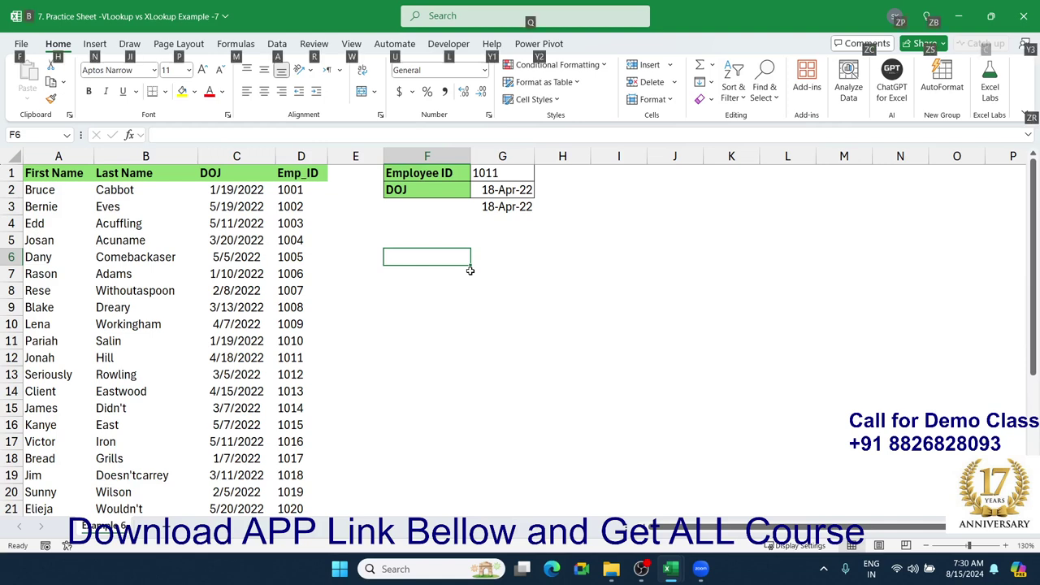
key("alt")
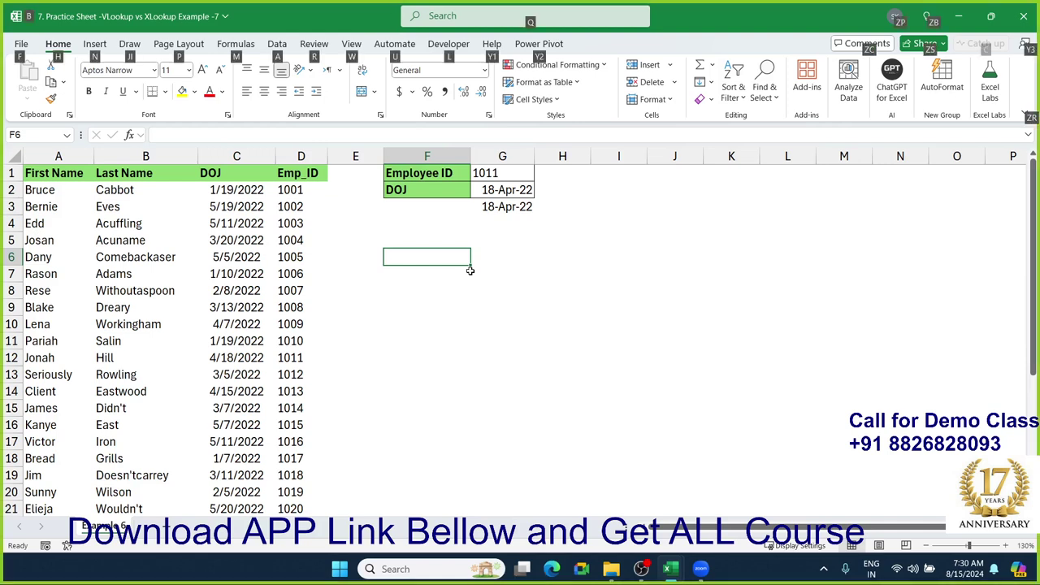